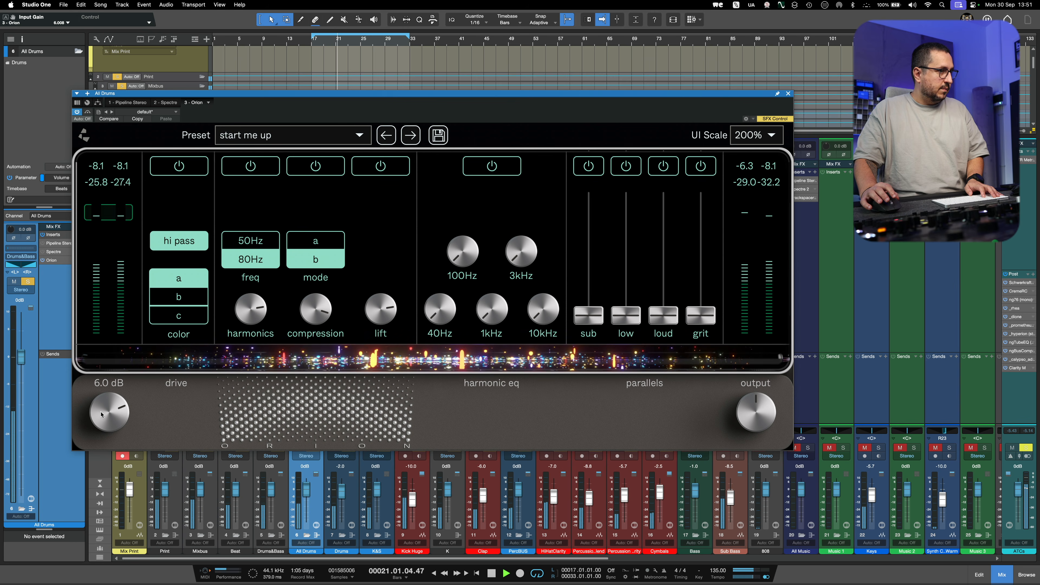
Fine-tune Orion's input gain on All Drums and turn on the drive stage with hi pass, comparing drive off and on during playback
{"action": "left_click_drag", "start_coordinate": [96, 426], "coordinate": [97, 419]}
{"action": "key", "text": "space"}
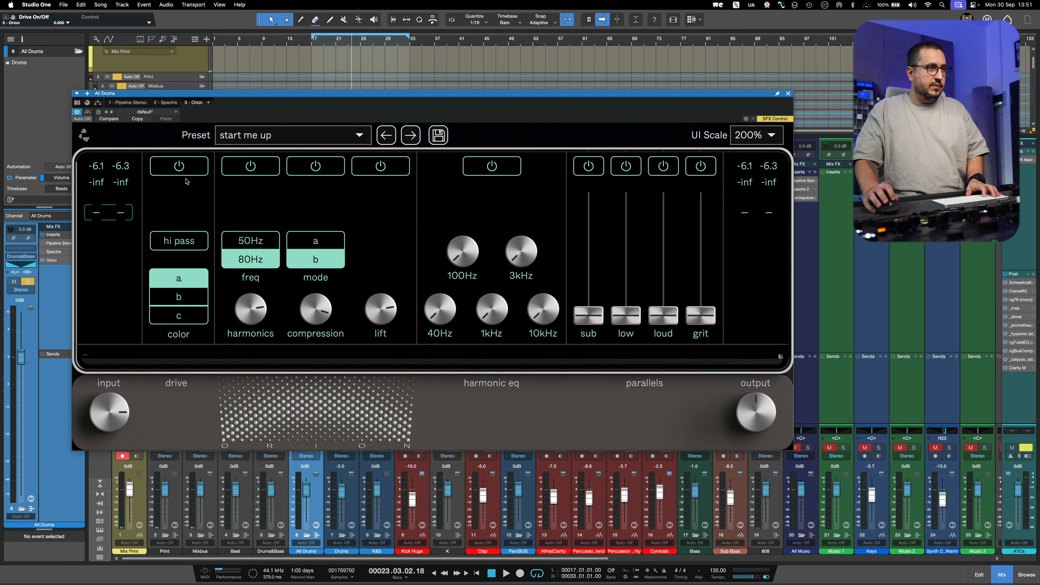
{"action": "left_click", "coordinate": [179, 166]}
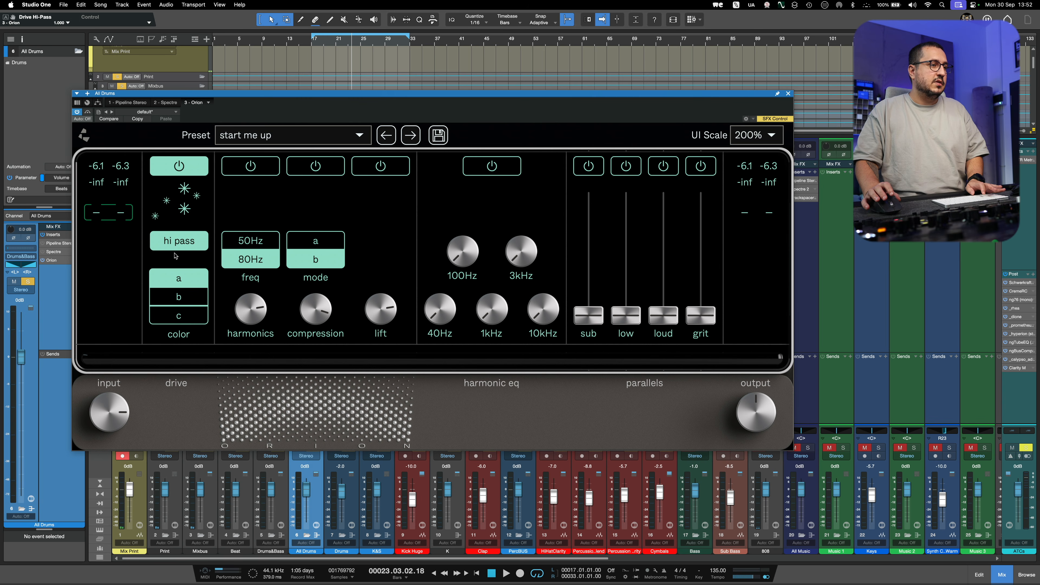
{"action": "key", "text": "space"}
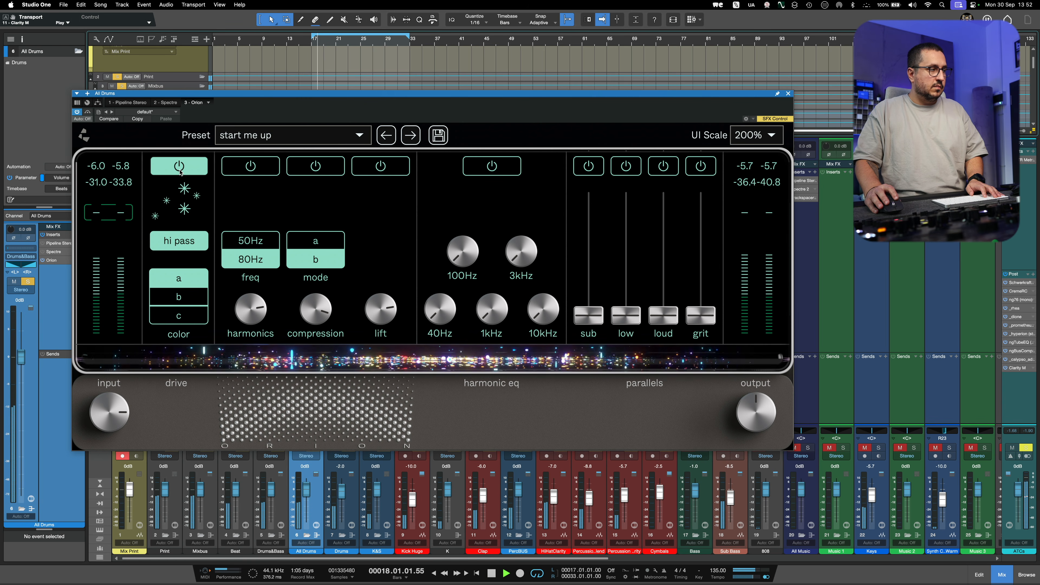
{"action": "left_click", "coordinate": [179, 166]}
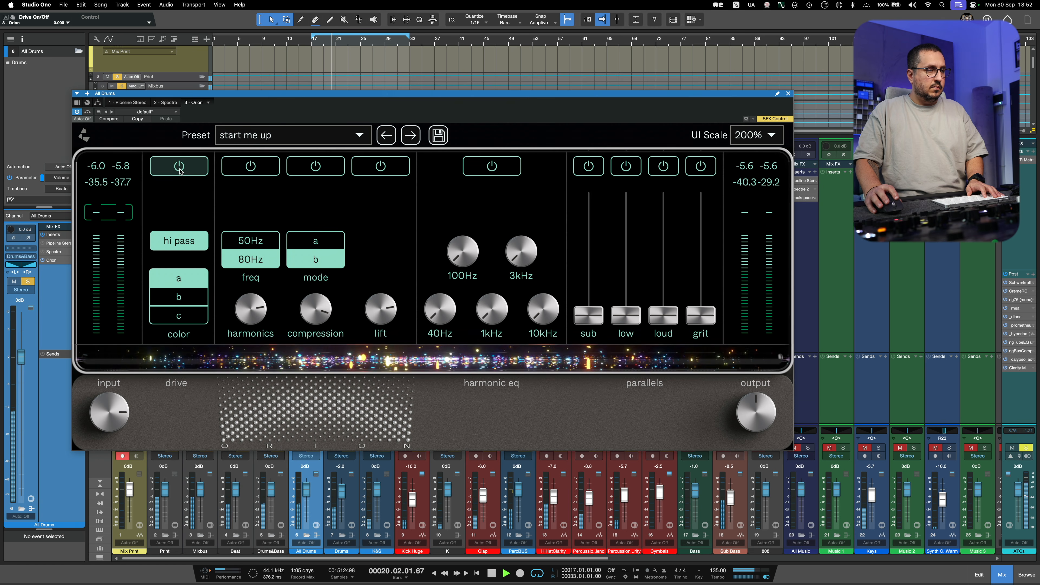
{"action": "left_click", "coordinate": [179, 167]}
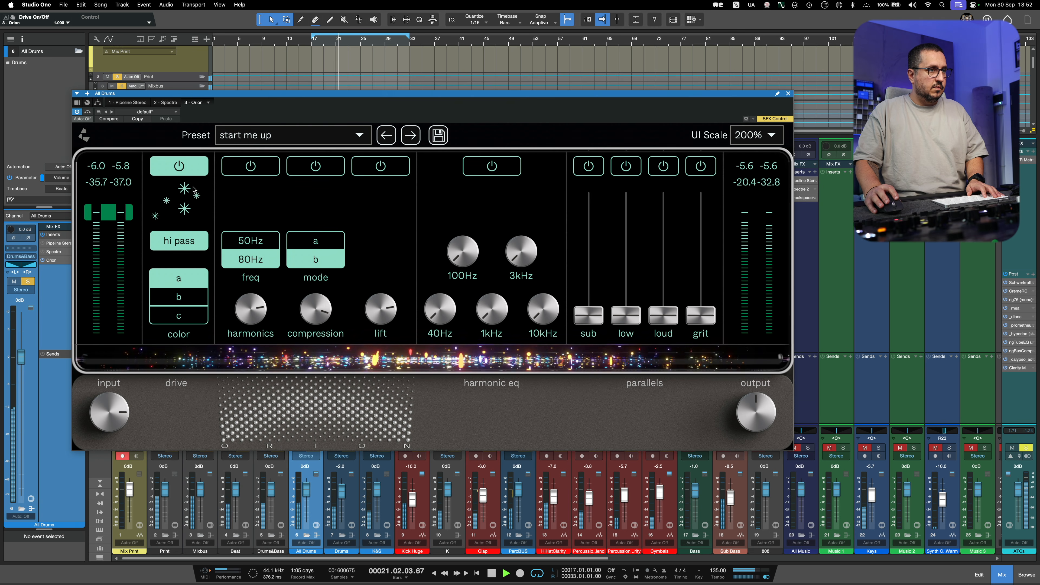
Turn off the drive's hi pass and audition colors b and c on the playing drums, keeping color c
{"action": "left_click", "coordinate": [190, 242]}
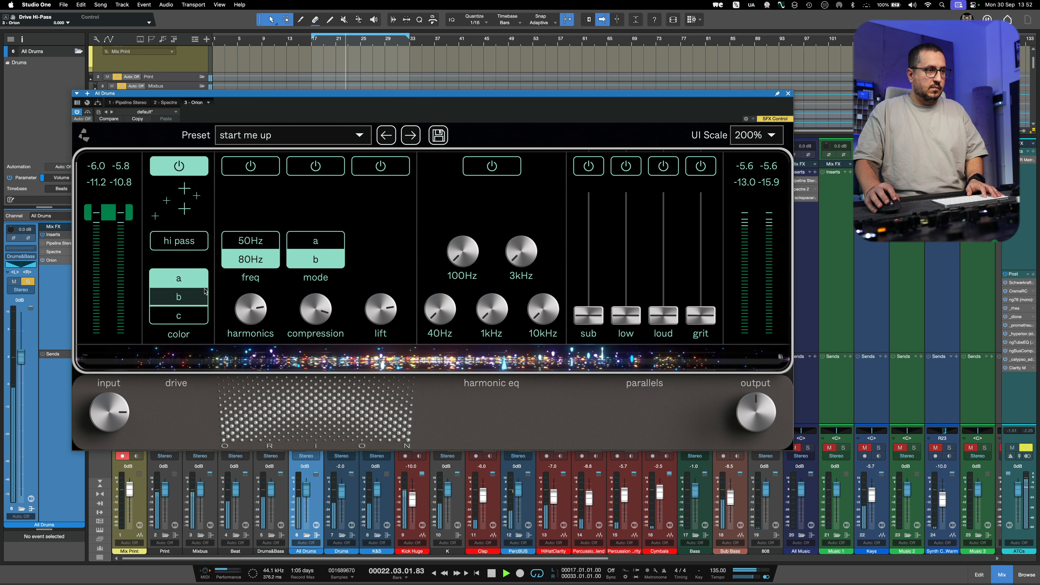
{"action": "left_click", "coordinate": [198, 295]}
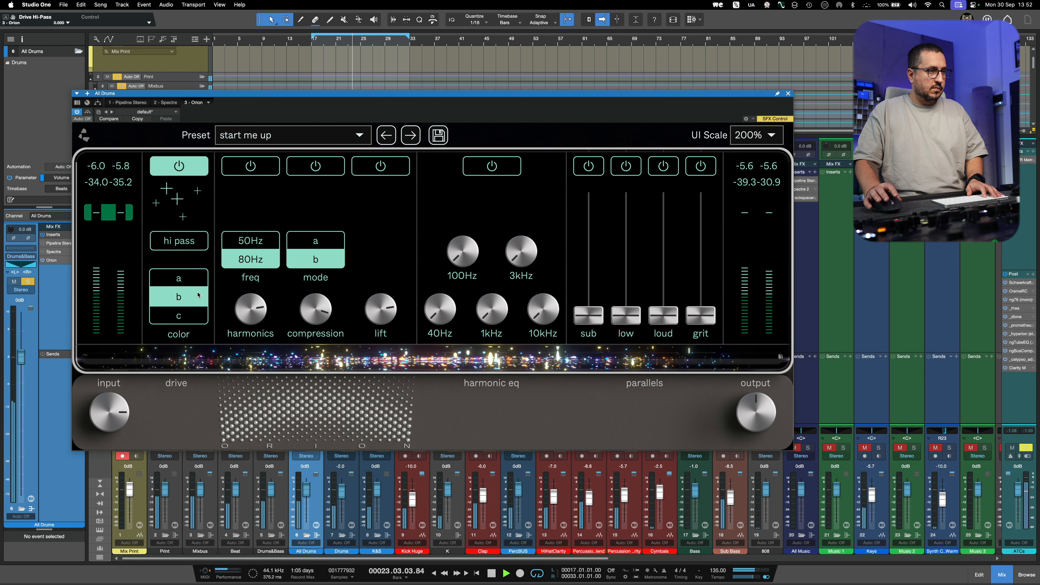
{"action": "left_click", "coordinate": [184, 321]}
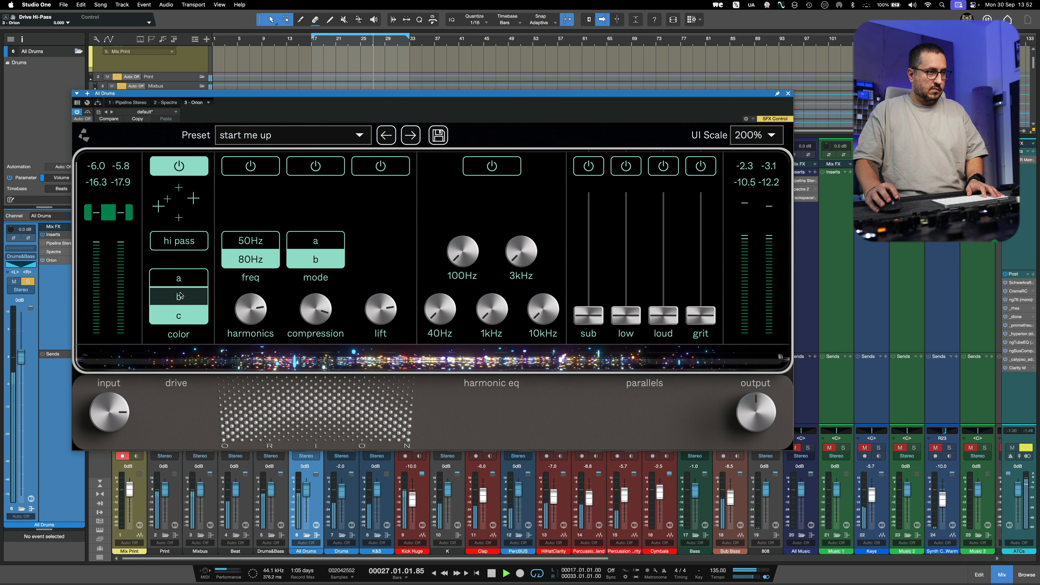
{"action": "key", "text": "space"}
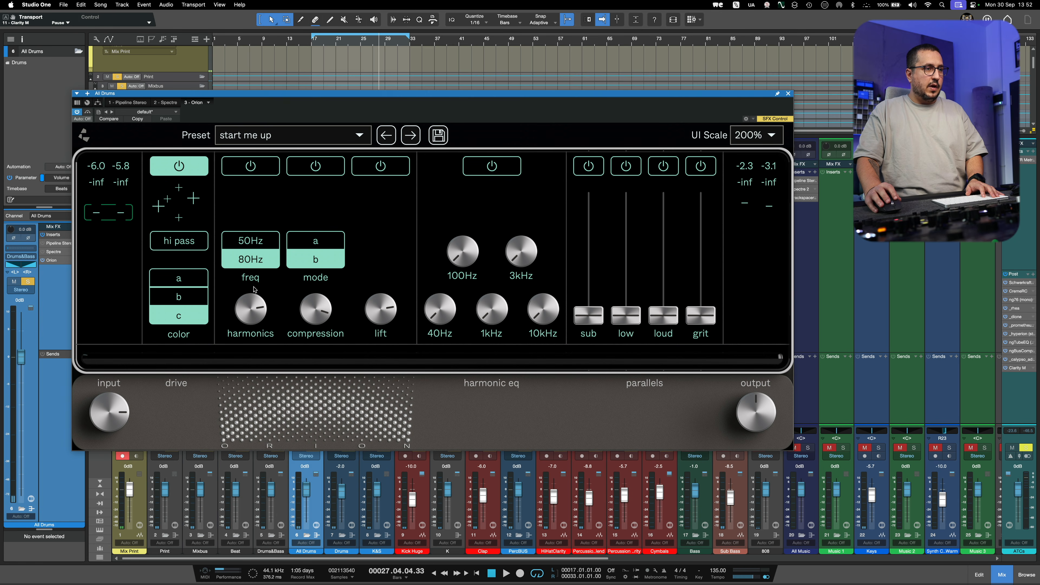
Turn on harmonics, compare the 50Hz and 80Hz frequencies during playback, and settle on 50Hz with harmonics at 25%
{"action": "left_click", "coordinate": [240, 162]}
{"action": "key", "text": "space"}
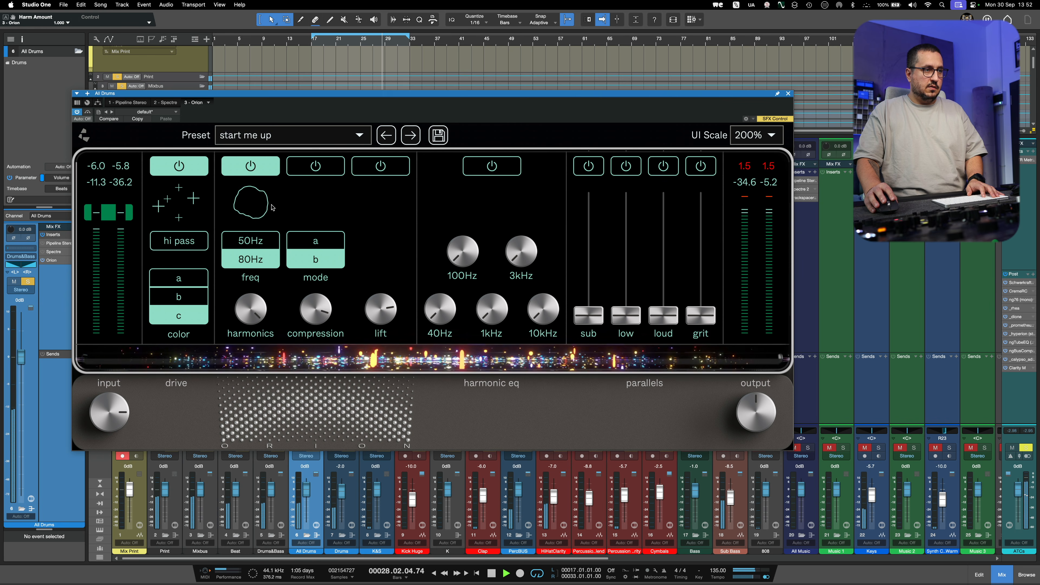
{"action": "left_click", "coordinate": [251, 247]}
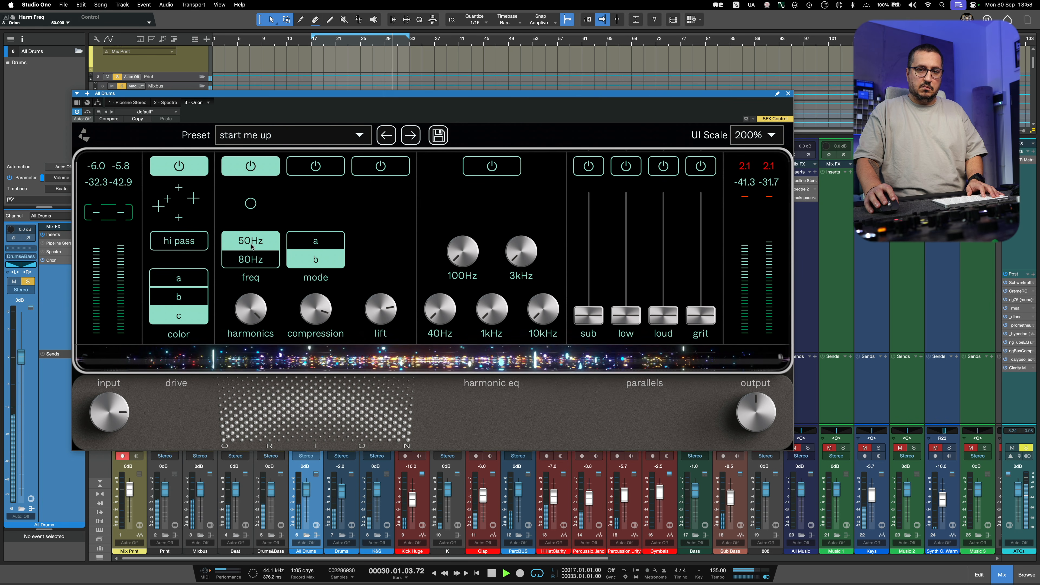
{"action": "left_click", "coordinate": [250, 259]}
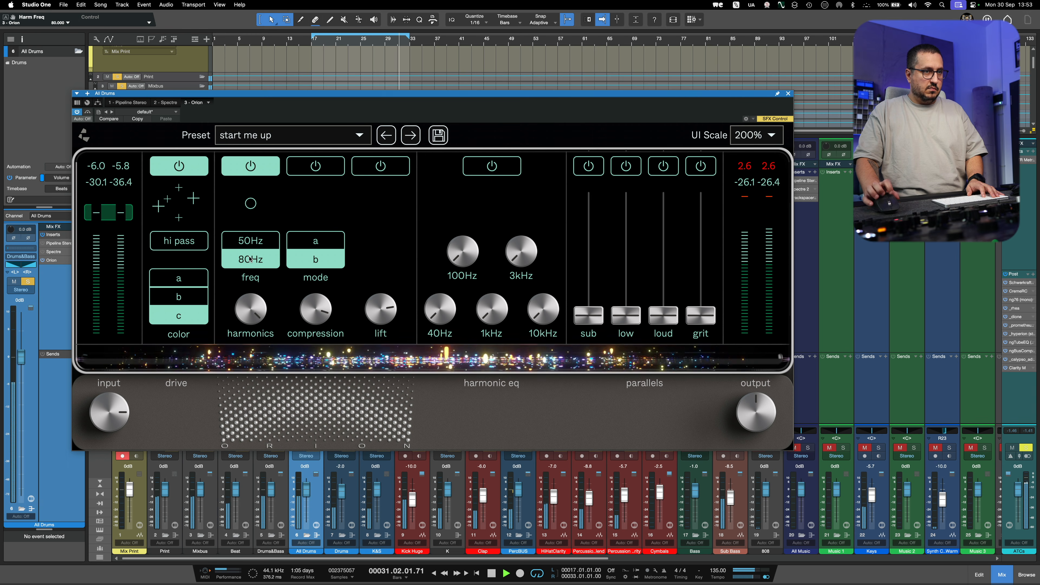
{"action": "left_click_drag", "start_coordinate": [249, 308], "coordinate": [245, 317]}
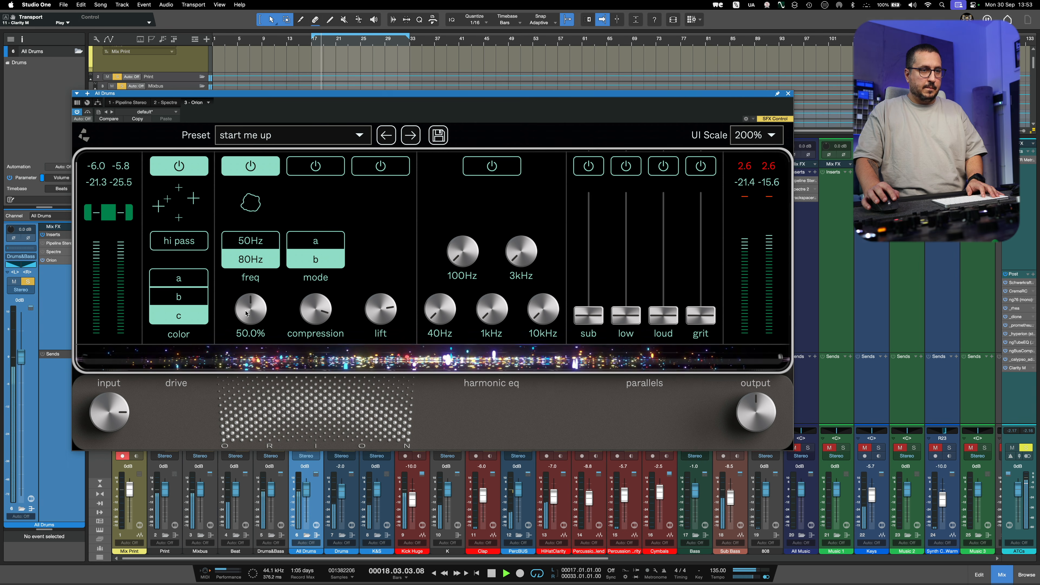
{"action": "left_click", "coordinate": [251, 240]}
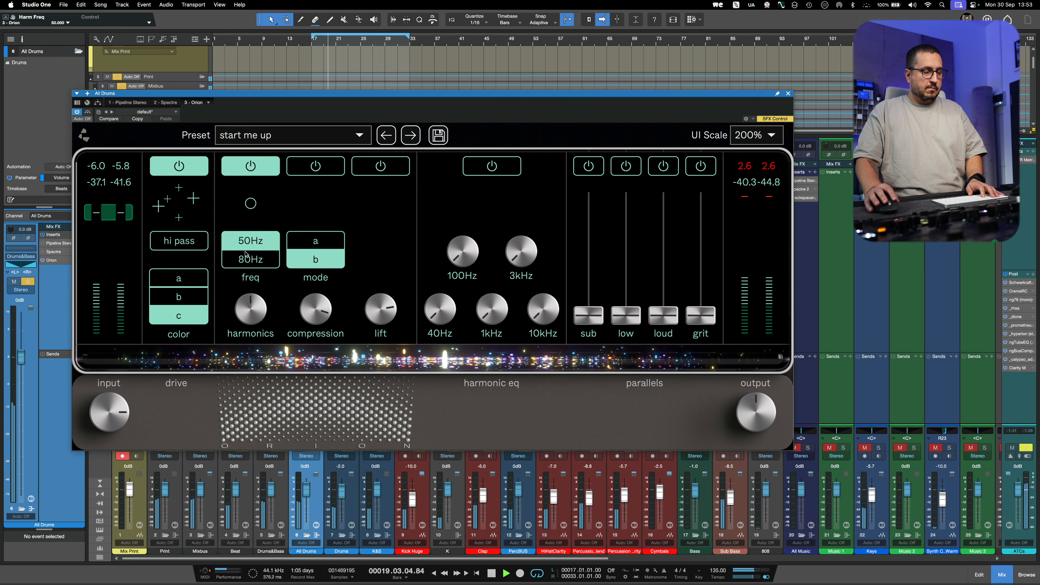
{"action": "scroll", "coordinate": [249, 317], "scroll_direction": "down", "scroll_amount": 5}
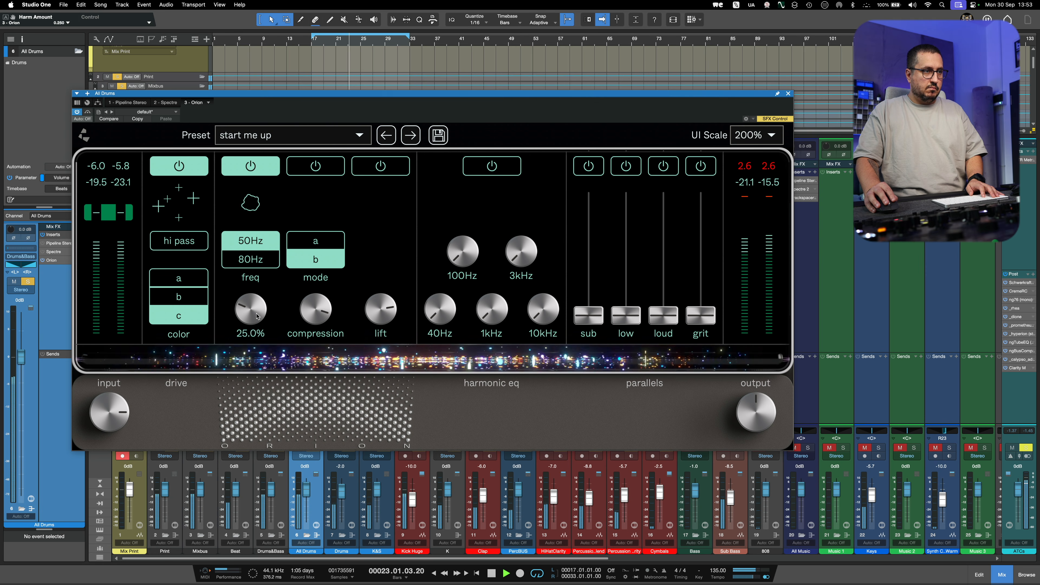
{"action": "key", "text": "space"}
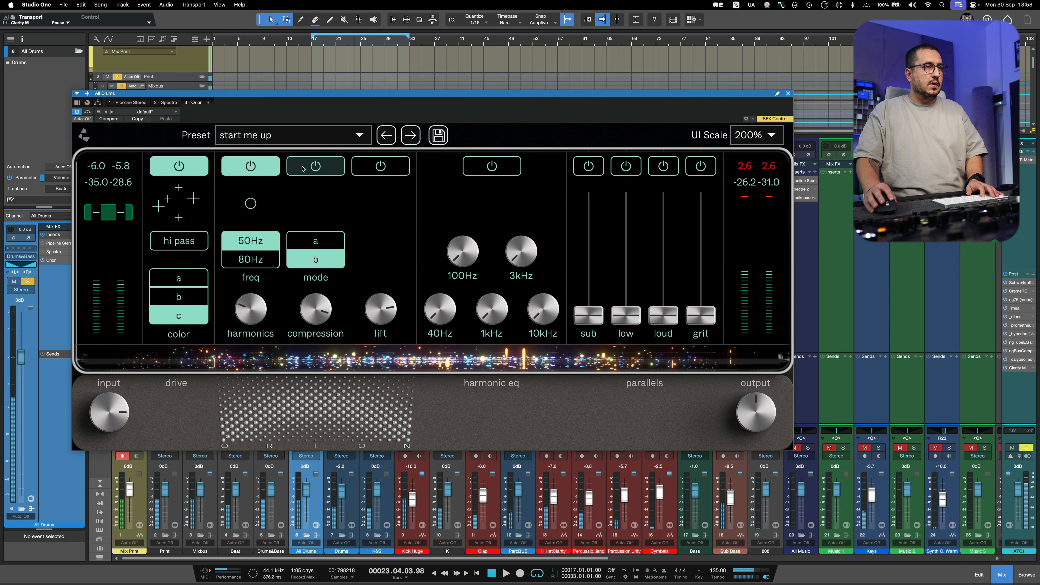
Turn on the compression stage and raise its amount to 100% while the drums play
{"action": "left_click", "coordinate": [312, 174]}
{"action": "left_click_drag", "start_coordinate": [293, 368], "coordinate": [306, 351]}
{"action": "key", "text": "space"}
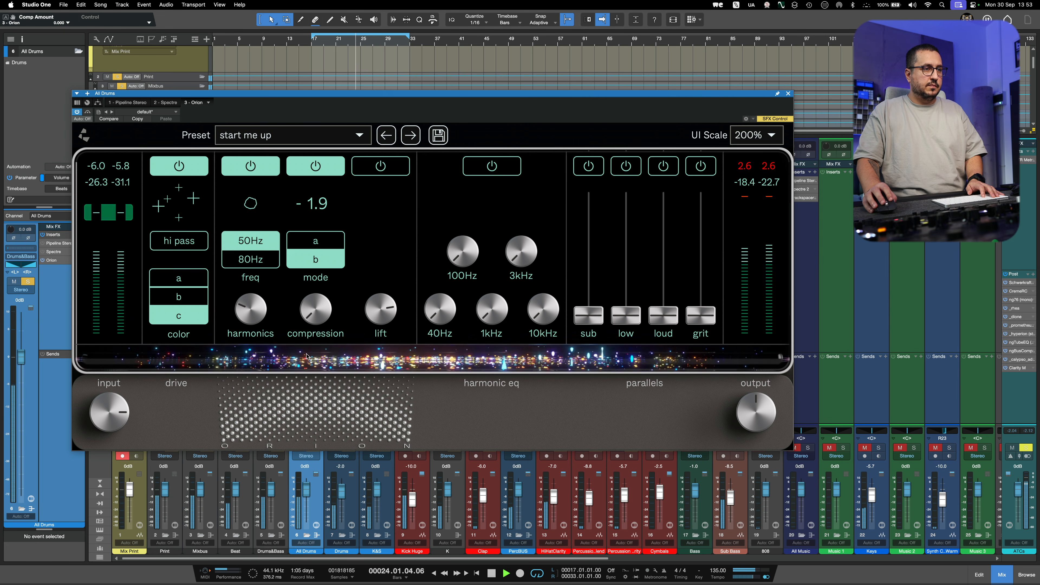
{"action": "left_click_drag", "start_coordinate": [320, 313], "coordinate": [334, 264]}
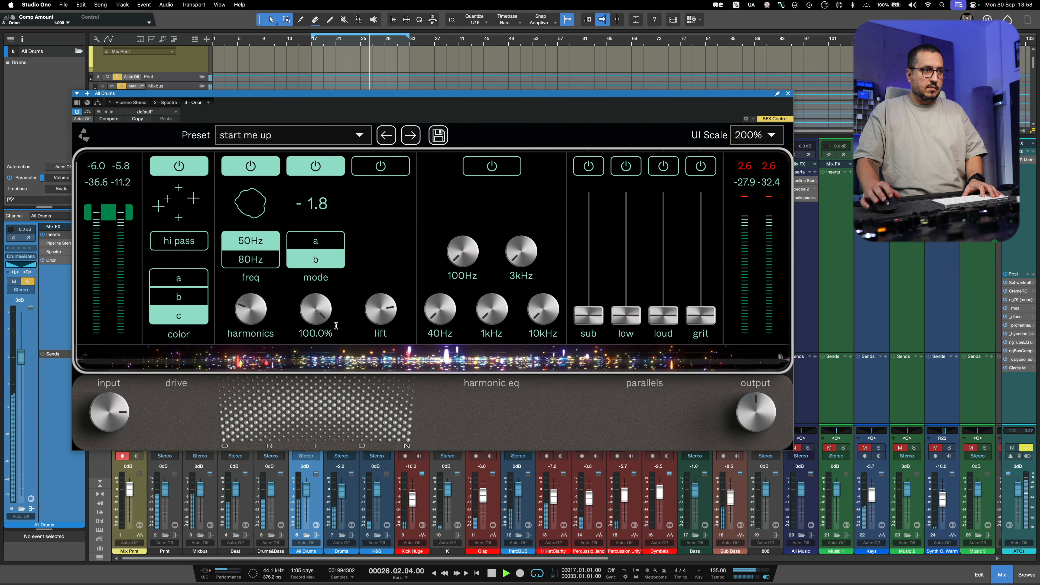
Switch the compression to mode a, set its amount to 50%, and listen to the drums
{"action": "left_click", "coordinate": [309, 244]}
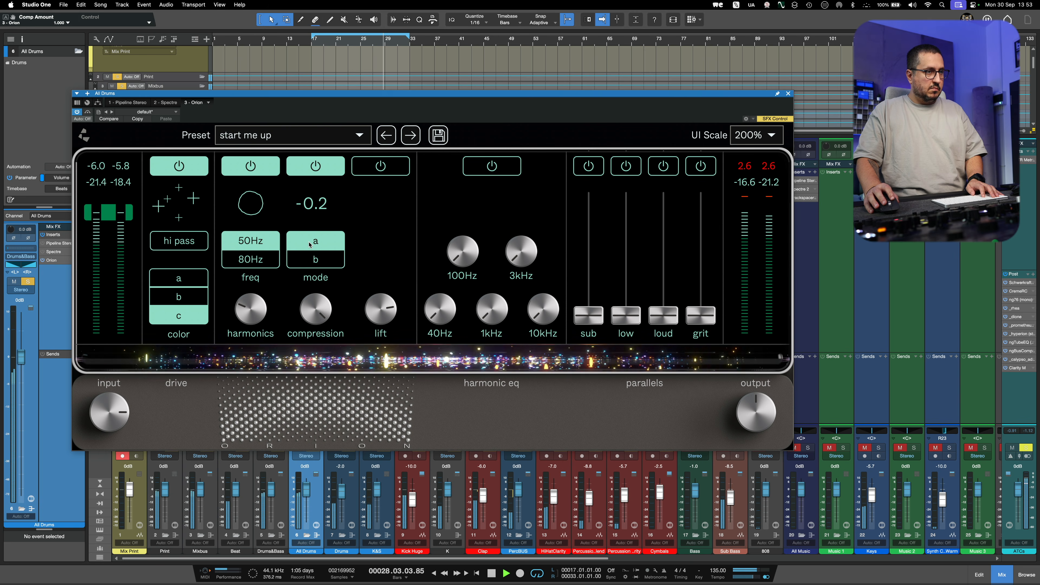
{"action": "key", "text": "space"}
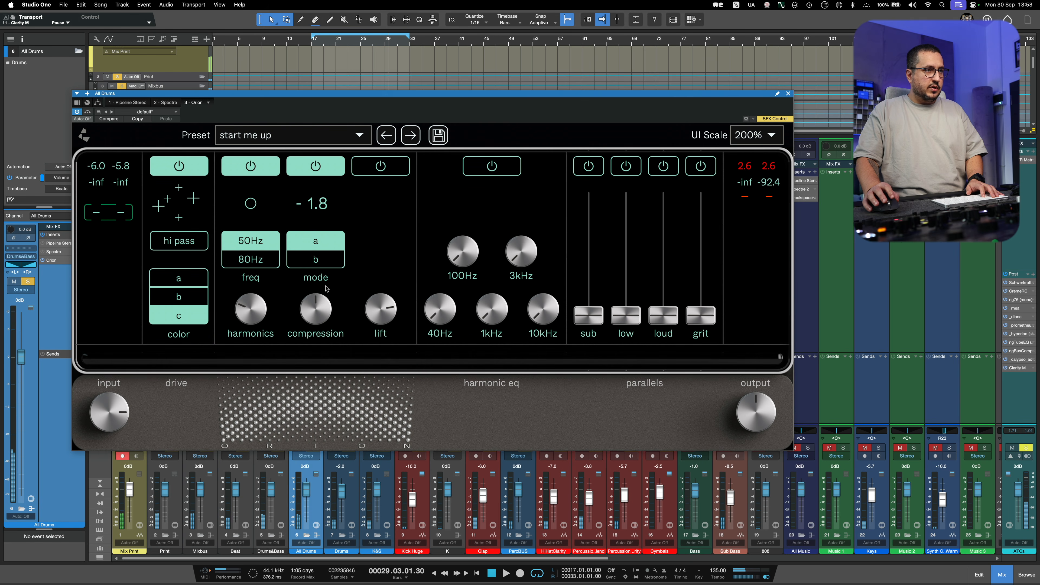
{"action": "key", "text": "space"}
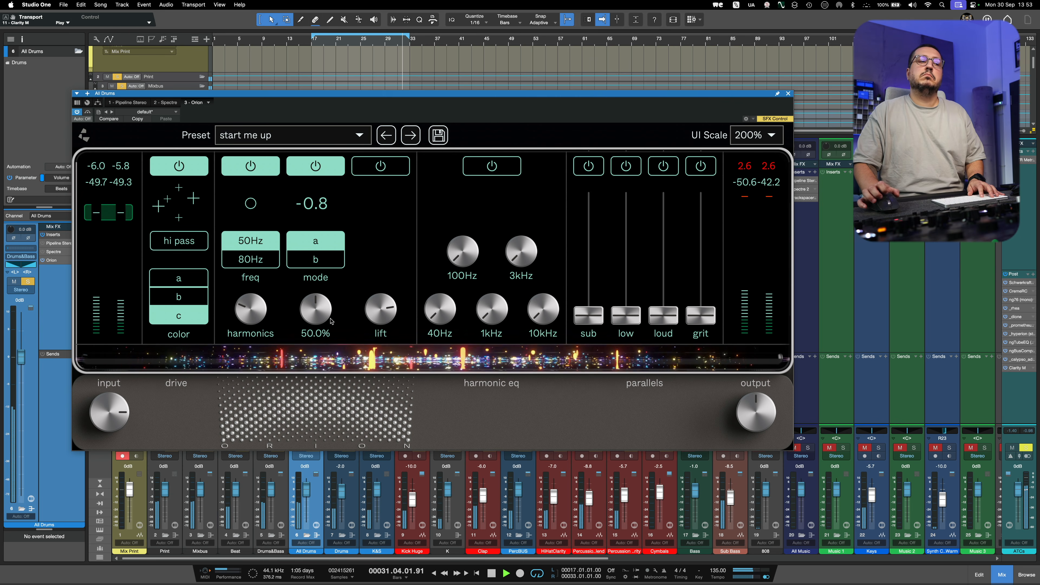
{"action": "key", "text": "space"}
Turn on the lift stage, audition it at full amount, and reduce it to about 50%
{"action": "left_click_drag", "start_coordinate": [381, 311], "coordinate": [429, 345]}
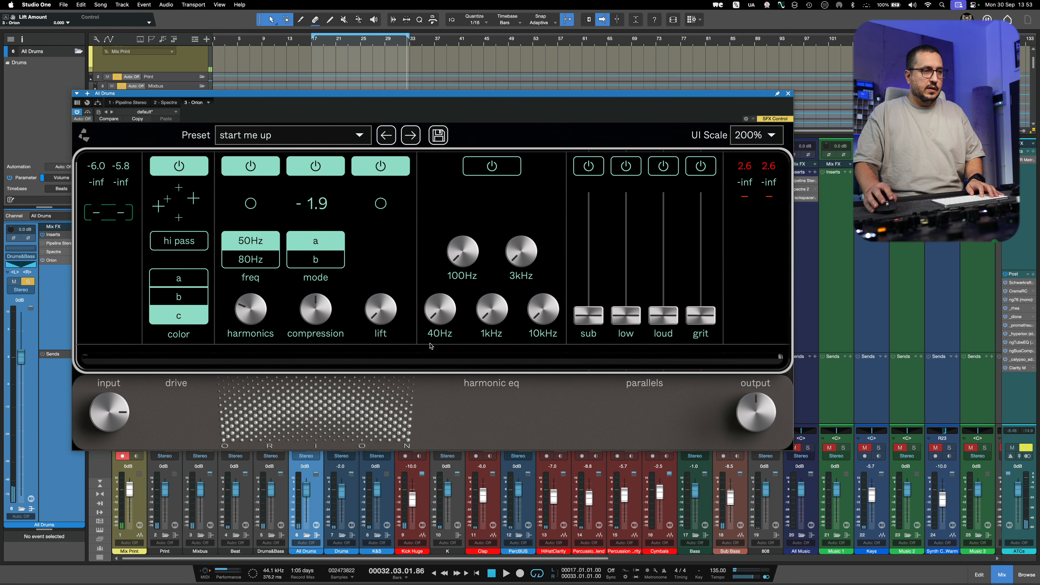
{"action": "key", "text": "space"}
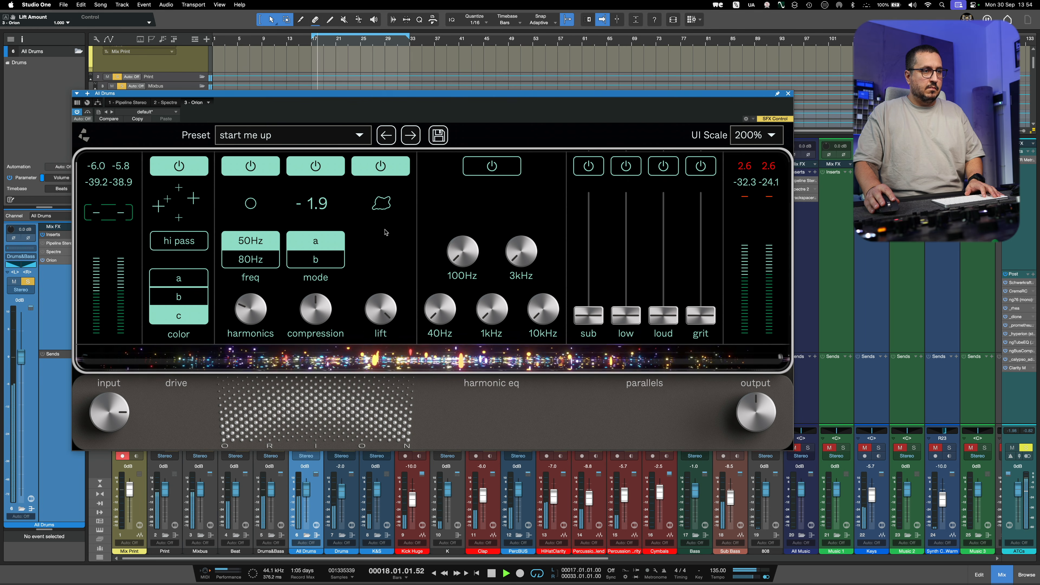
{"action": "mouse_move", "coordinate": [374, 324]}
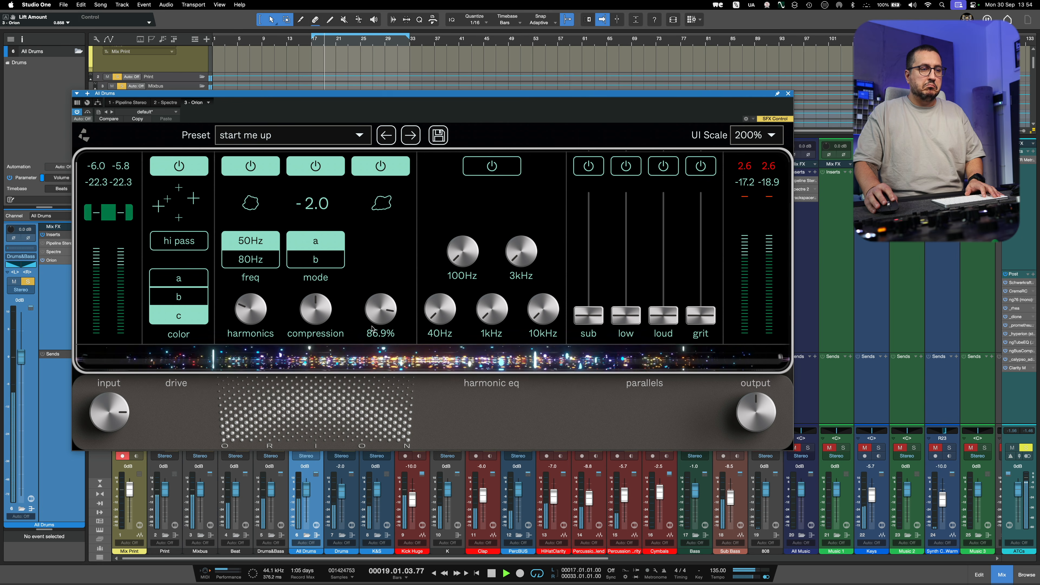
{"action": "left_click_drag", "start_coordinate": [370, 340], "coordinate": [376, 315]}
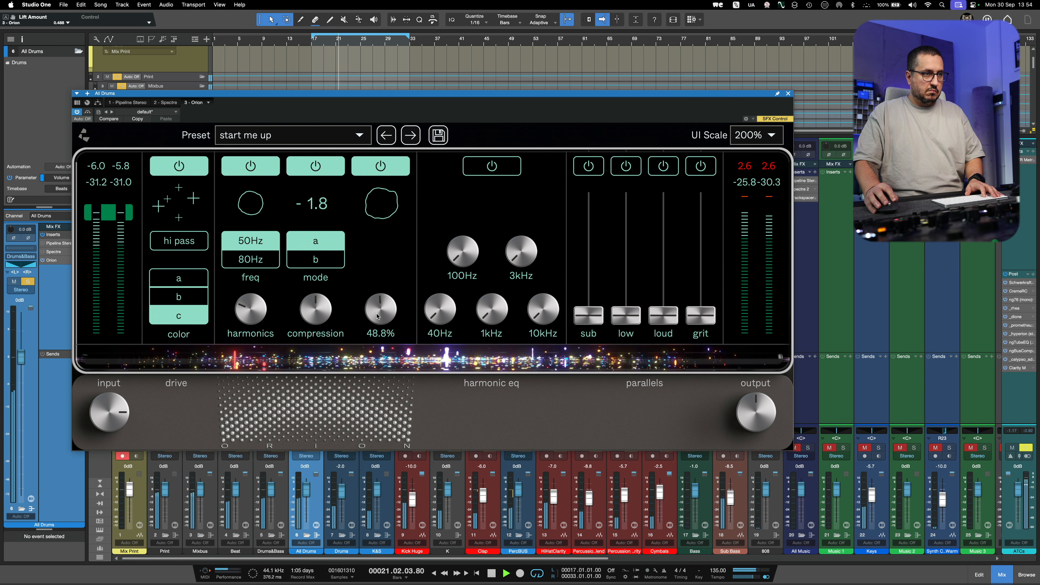
{"action": "left_click_drag", "start_coordinate": [380, 309], "coordinate": [379, 312]}
{"action": "key", "text": "space"}
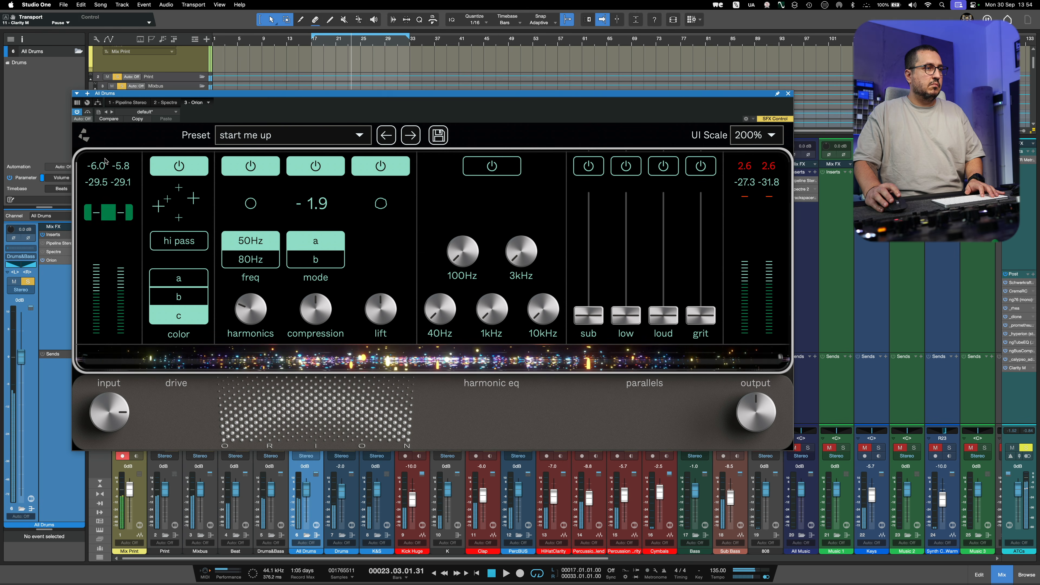
Play the drums and compare the sound with the Orion plugin bypassed and active
{"action": "key", "text": "space"}
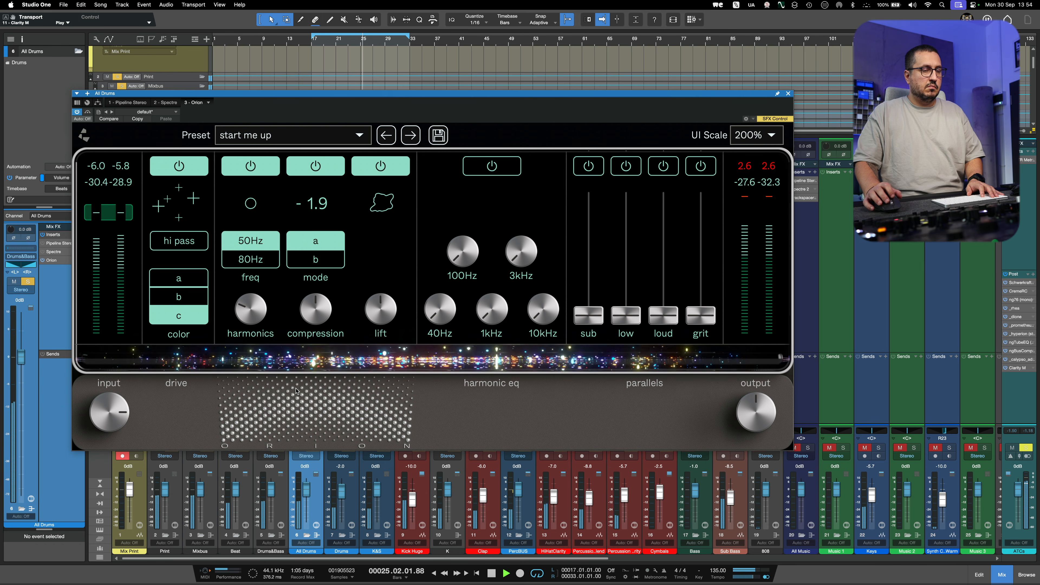
{"action": "left_click", "coordinate": [87, 112]}
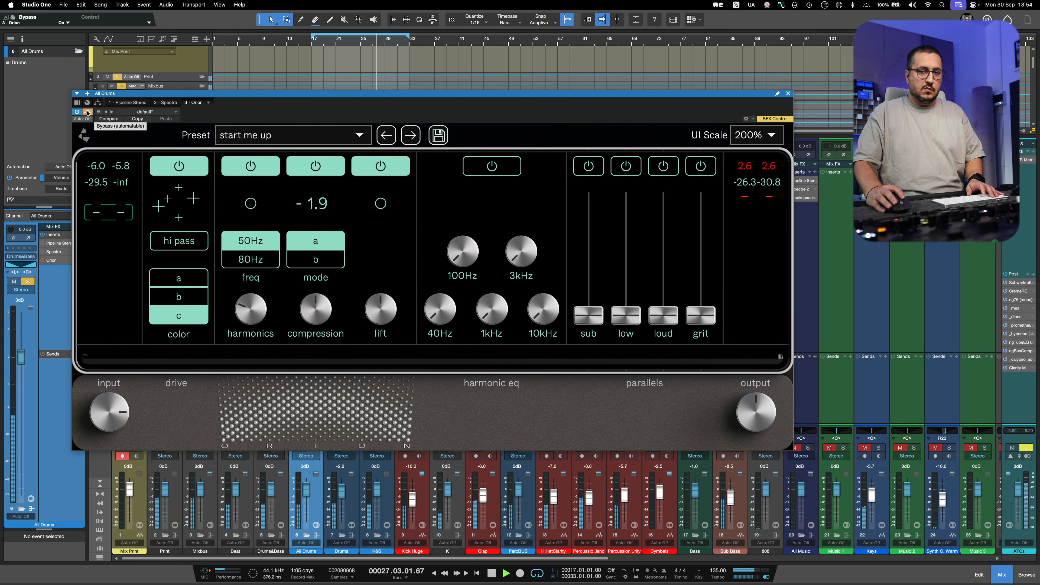
{"action": "left_click", "coordinate": [87, 111]}
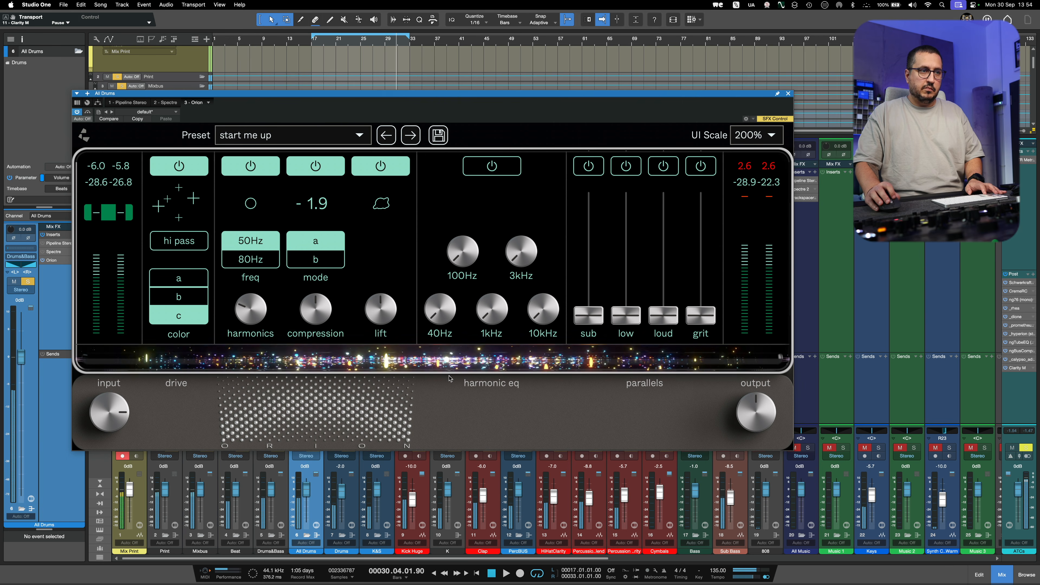
{"action": "key", "text": "space"}
Turn on the harmonic EQ, audition the 10kHz band up to 6 dB during playback, and set it to 3 dB
{"action": "left_click", "coordinate": [492, 166]}
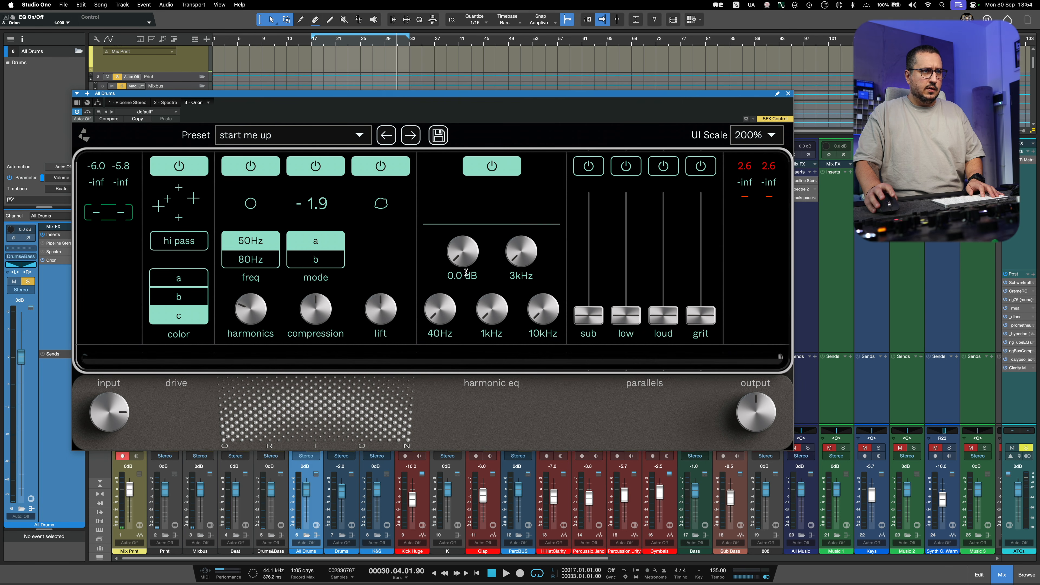
{"action": "key", "text": "space"}
{"action": "left_click_drag", "start_coordinate": [543, 311], "coordinate": [551, 250]}
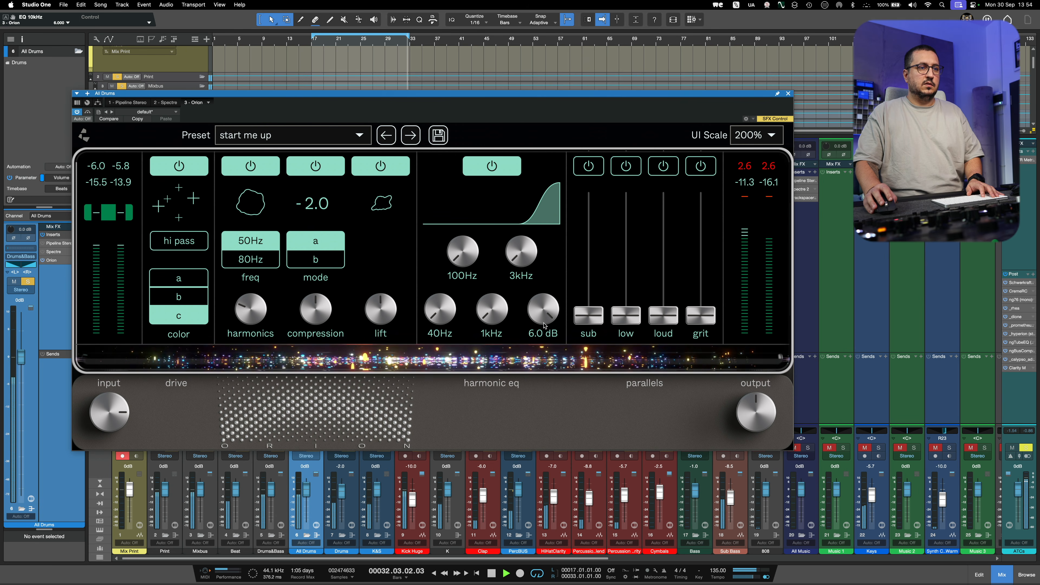
{"action": "left_click_drag", "start_coordinate": [541, 320], "coordinate": [522, 408]}
{"action": "mouse_move", "coordinate": [540, 322]}
{"action": "left_mouse_down"}
{"action": "mouse_move", "coordinate": [539, 290]}
{"action": "mouse_move", "coordinate": [540, 316]}
{"action": "left_mouse_up"}
{"action": "key", "text": "space"}
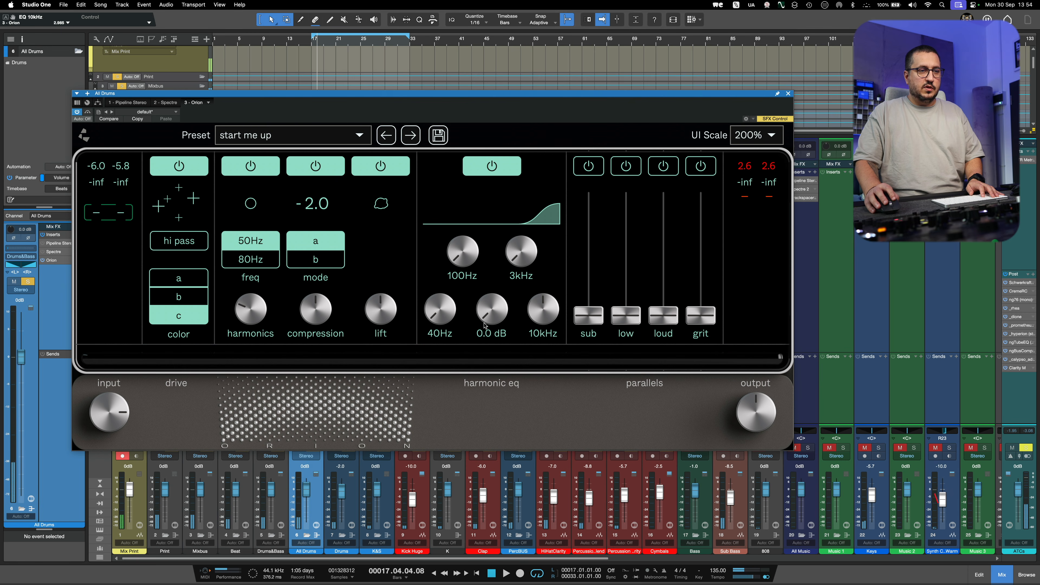
Resume playback, audition the harmonic EQ's 1kHz band, and boost the 40Hz band by 1.5 dB
{"action": "key", "text": "space"}
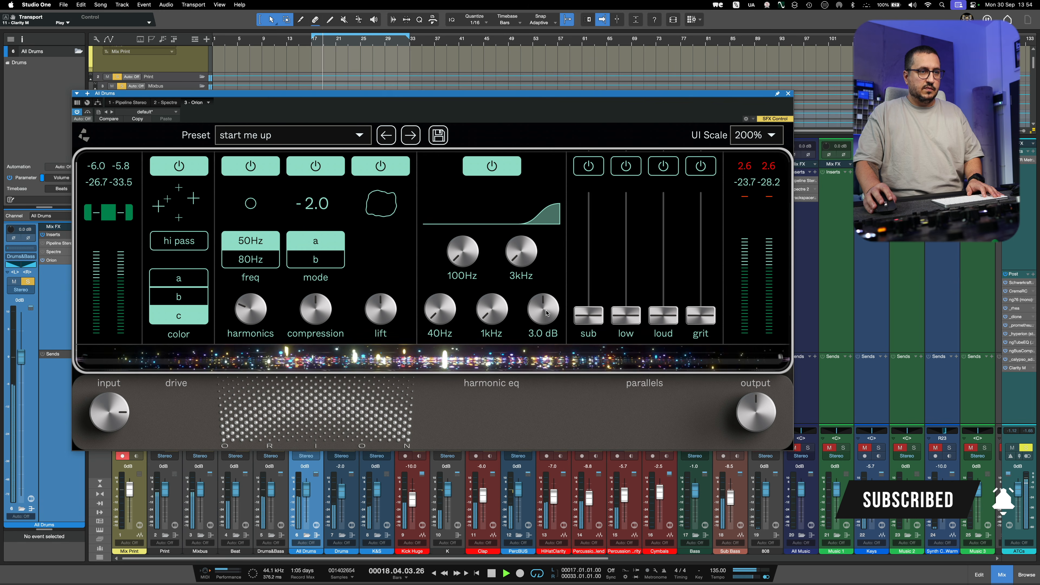
{"action": "left_click_drag", "start_coordinate": [492, 311], "coordinate": [445, 287]}
{"action": "left_click_drag", "start_coordinate": [438, 328], "coordinate": [441, 355]}
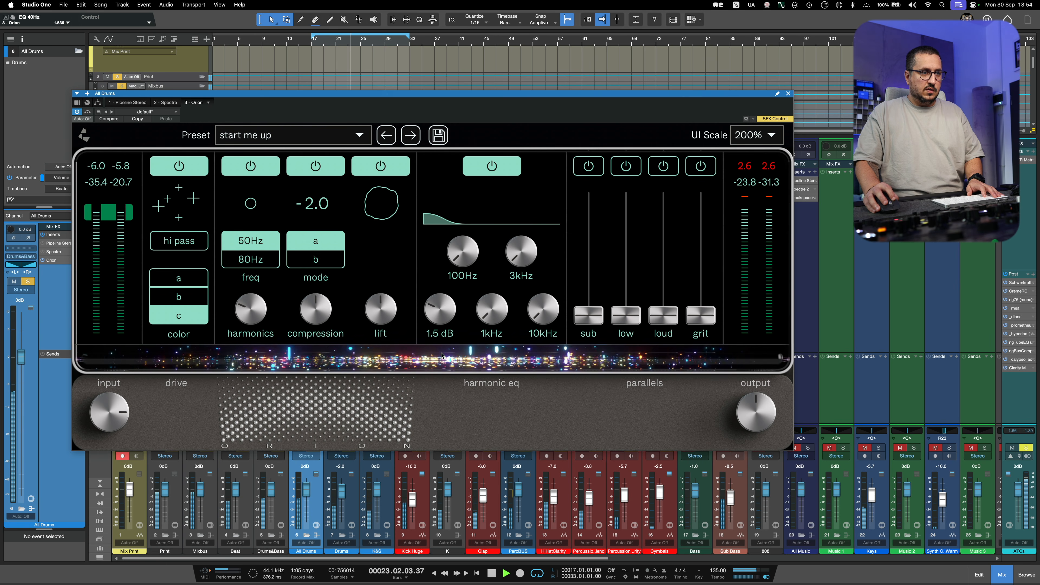
Add a mild 3kHz boost, audition the 100Hz band, and set the 10kHz boost to 2.4 dB
{"action": "left_click_drag", "start_coordinate": [518, 265], "coordinate": [508, 301]}
{"action": "left_click_drag", "start_coordinate": [462, 251], "coordinate": [507, 268]}
{"action": "left_click_drag", "start_coordinate": [543, 315], "coordinate": [550, 282]}
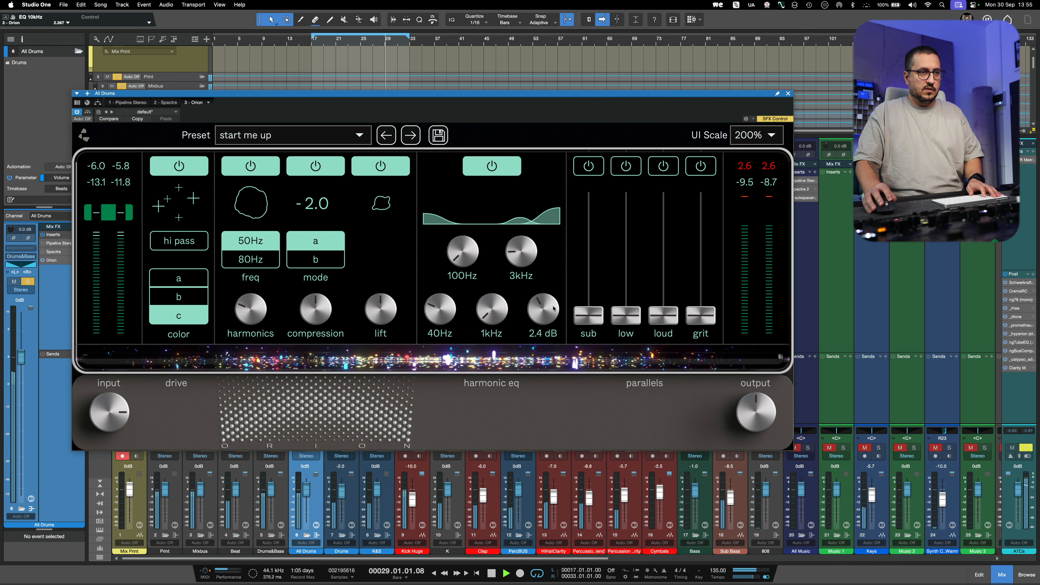
Compare the drums with the harmonic EQ off and on, and stop playback
{"action": "left_click", "coordinate": [493, 167]}
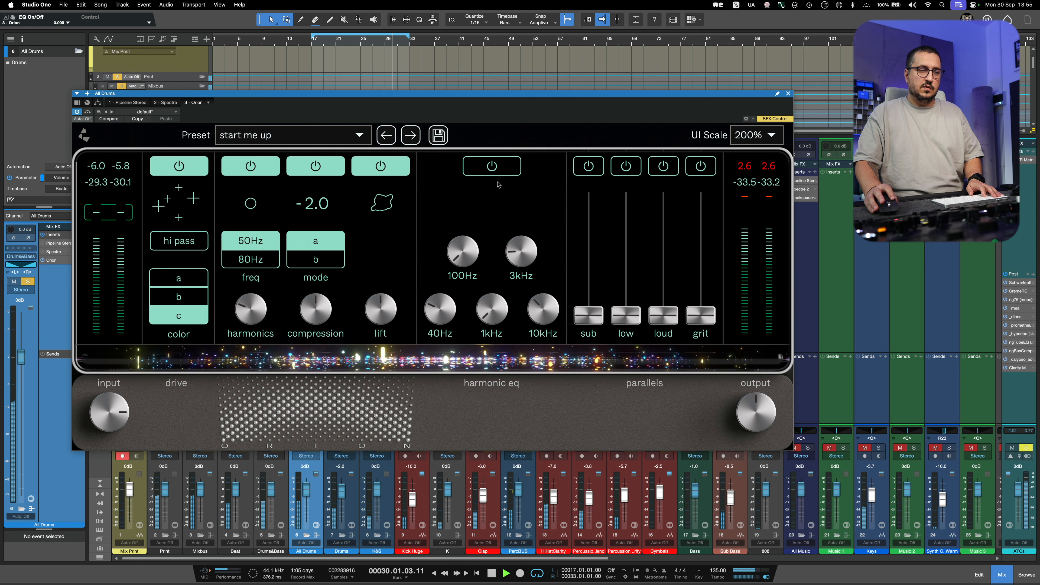
{"action": "left_click", "coordinate": [493, 167]}
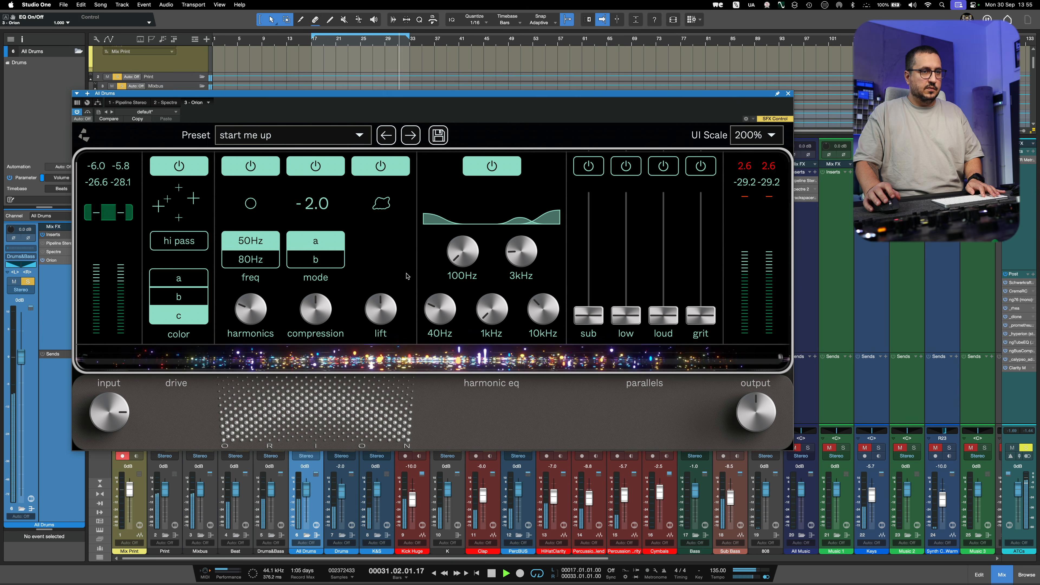
{"action": "key", "text": "space"}
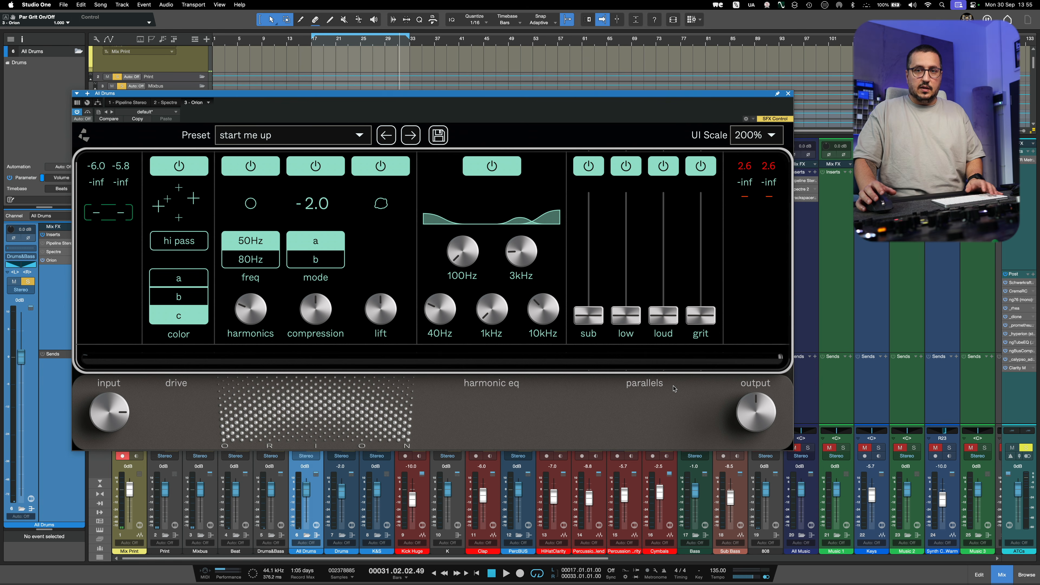
Leave only the sub parallel on, set its level to -21.0 during playback, and turn off the drive section
{"action": "left_click", "coordinate": [625, 166]}
{"action": "left_click", "coordinate": [664, 166]}
{"action": "left_click", "coordinate": [701, 166]}
{"action": "key", "text": "space"}
{"action": "mouse_move", "coordinate": [588, 315]}
{"action": "left_mouse_down"}
{"action": "mouse_move", "coordinate": [598, 218]}
{"action": "mouse_move", "coordinate": [593, 315]}
{"action": "left_mouse_up"}
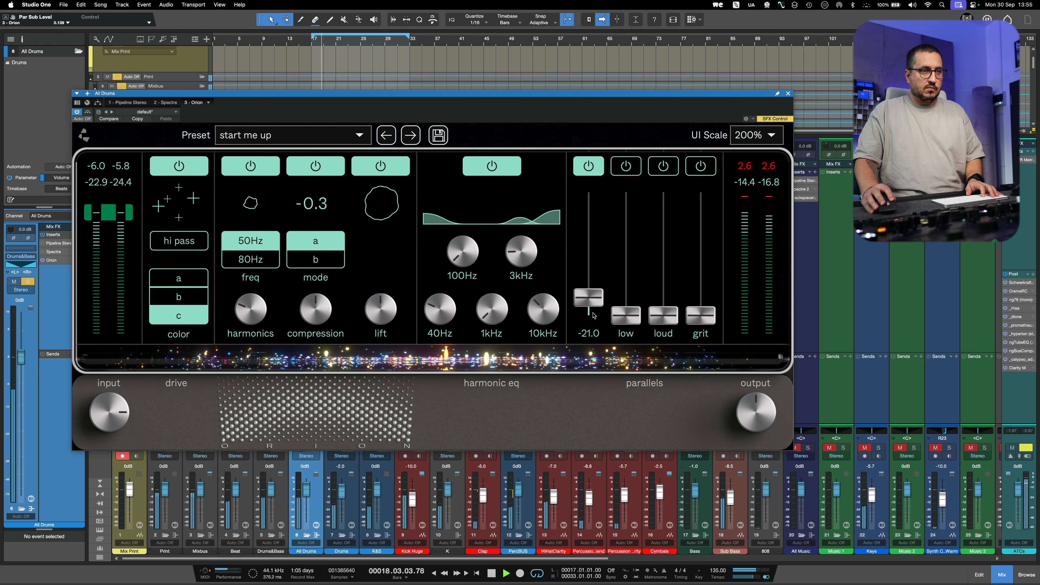
{"action": "left_click", "coordinate": [179, 165]}
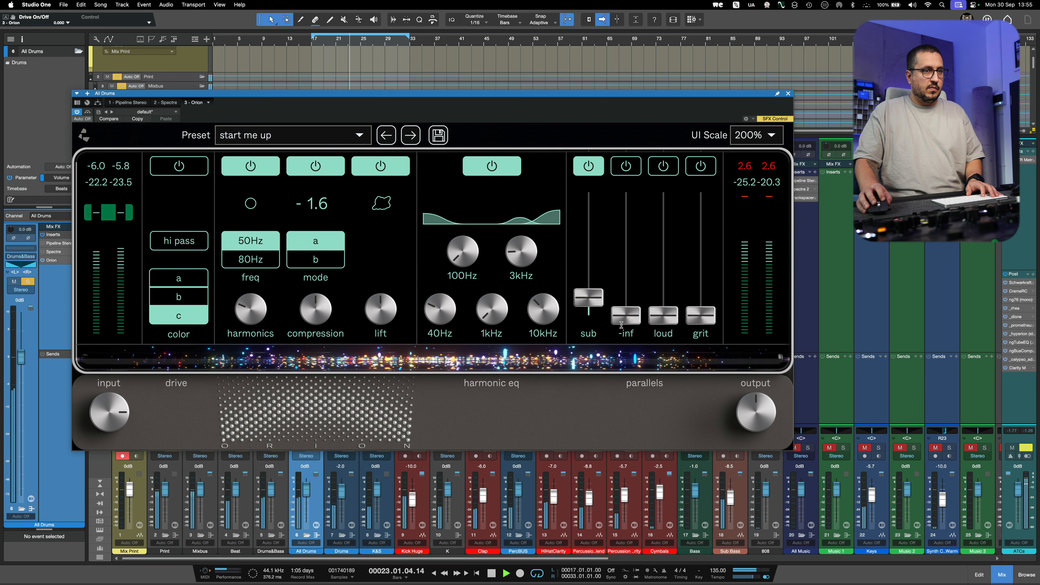
Turn on the low parallel, audition it between minimum and 6.0, and settle its level slightly above the sub's
{"action": "left_click", "coordinate": [626, 168]}
{"action": "left_click_drag", "start_coordinate": [625, 315], "coordinate": [629, 218]}
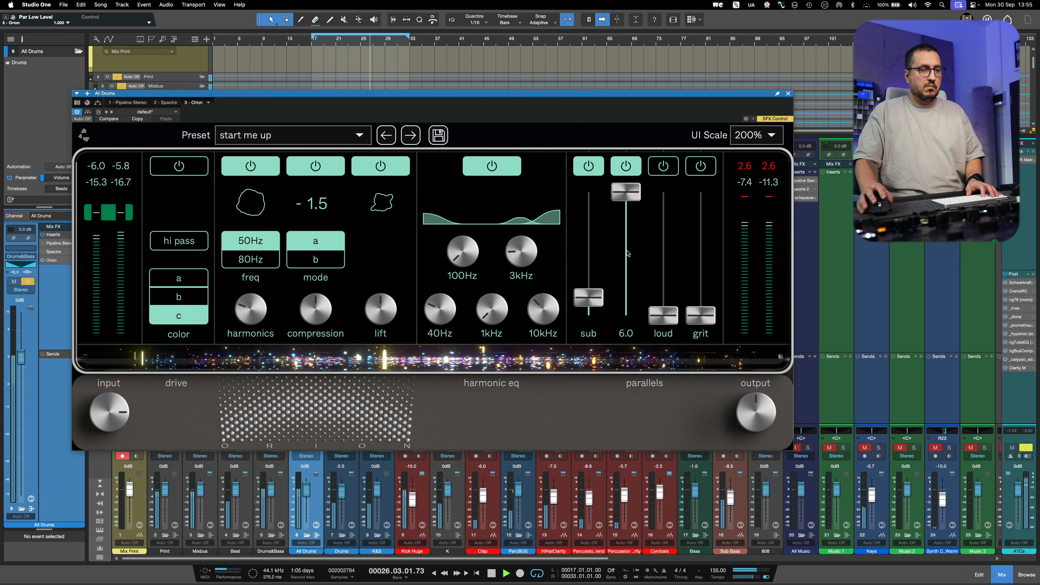
{"action": "left_click_drag", "start_coordinate": [629, 192], "coordinate": [606, 411]}
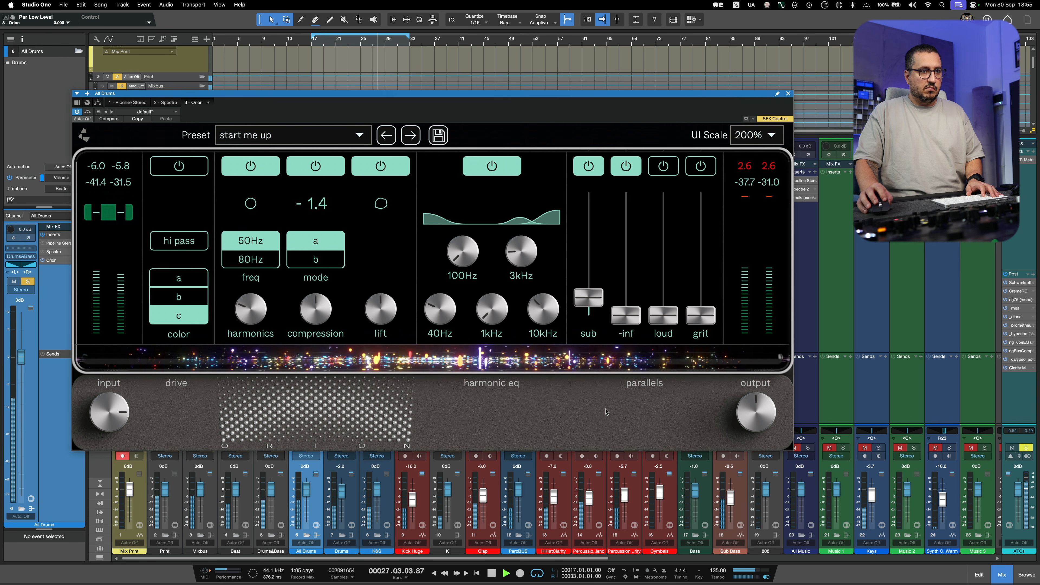
{"action": "left_click_drag", "start_coordinate": [626, 326], "coordinate": [620, 190]}
{"action": "left_click_drag", "start_coordinate": [630, 226], "coordinate": [629, 277]}
Turn on the loud and grit parallels, setting loud to -14.0 and, after auditioning it loud, grit to -16.0
{"action": "left_click", "coordinate": [661, 172]}
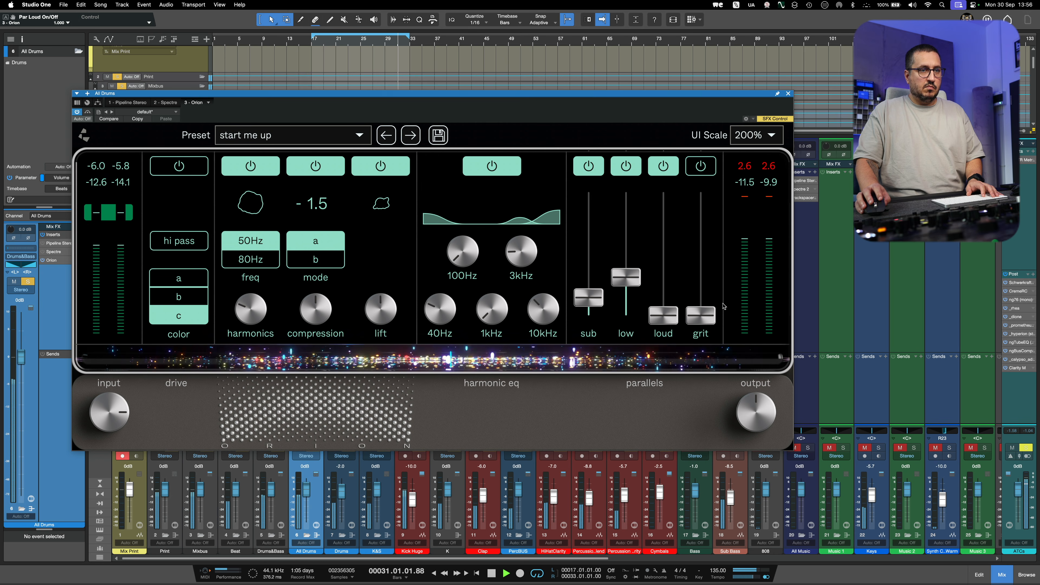
{"action": "left_click_drag", "start_coordinate": [666, 313], "coordinate": [667, 290]}
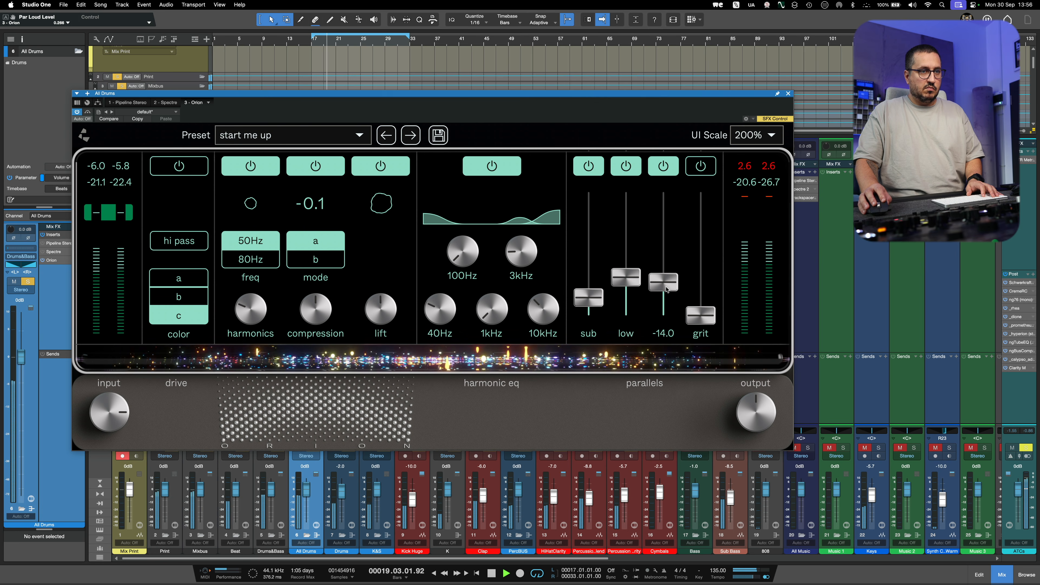
{"action": "left_click", "coordinate": [700, 165]}
{"action": "scroll", "coordinate": [701, 272], "scroll_direction": "up", "scroll_amount": 10}
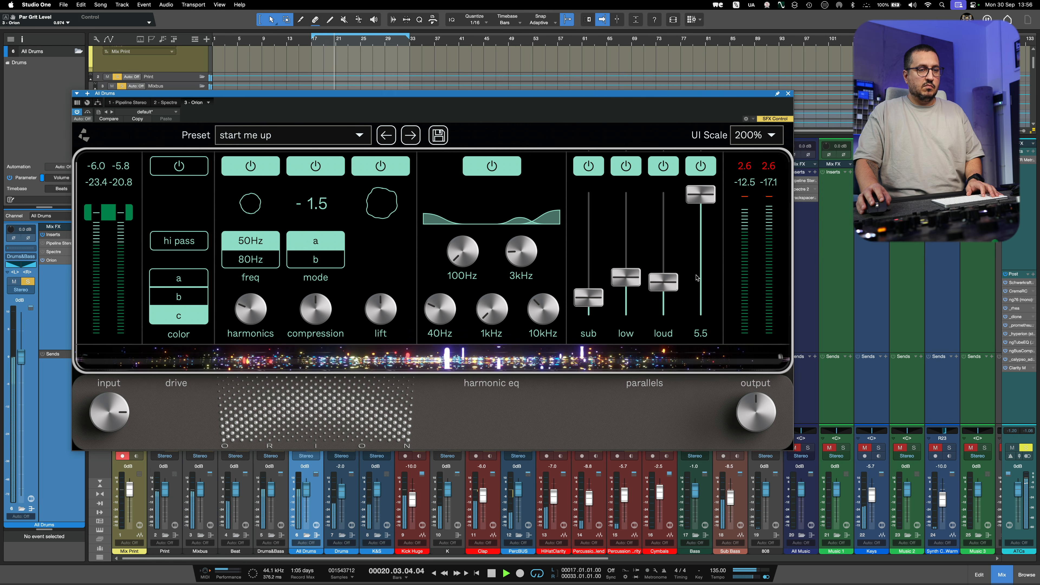
{"action": "left_click_drag", "start_coordinate": [702, 200], "coordinate": [701, 298]}
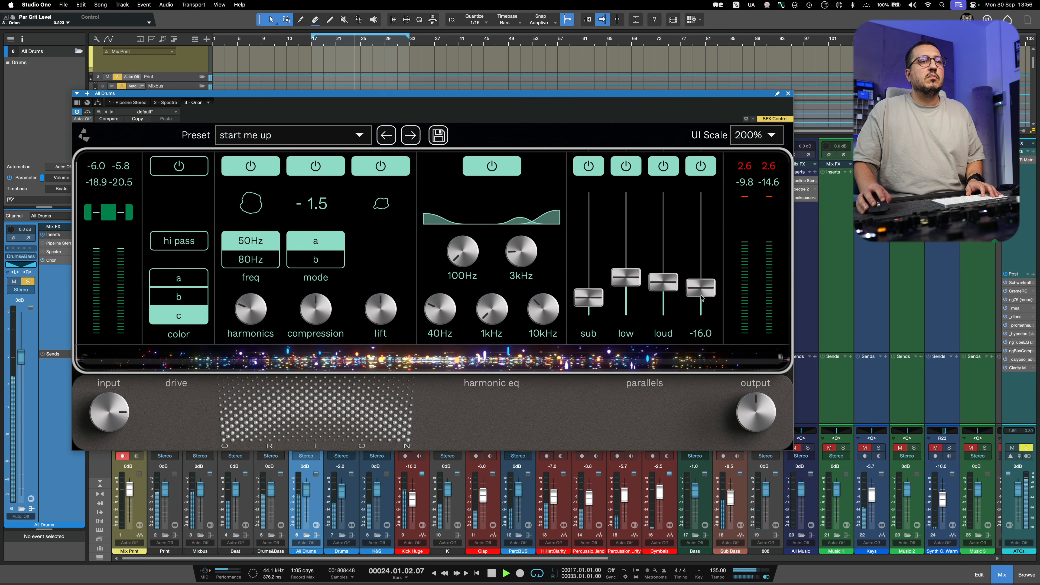
Turn off the harmonic EQ, all four parallels, lift, compression and harmonics
{"action": "mouse_move", "coordinate": [525, 252]}
{"action": "left_click", "coordinate": [488, 172]}
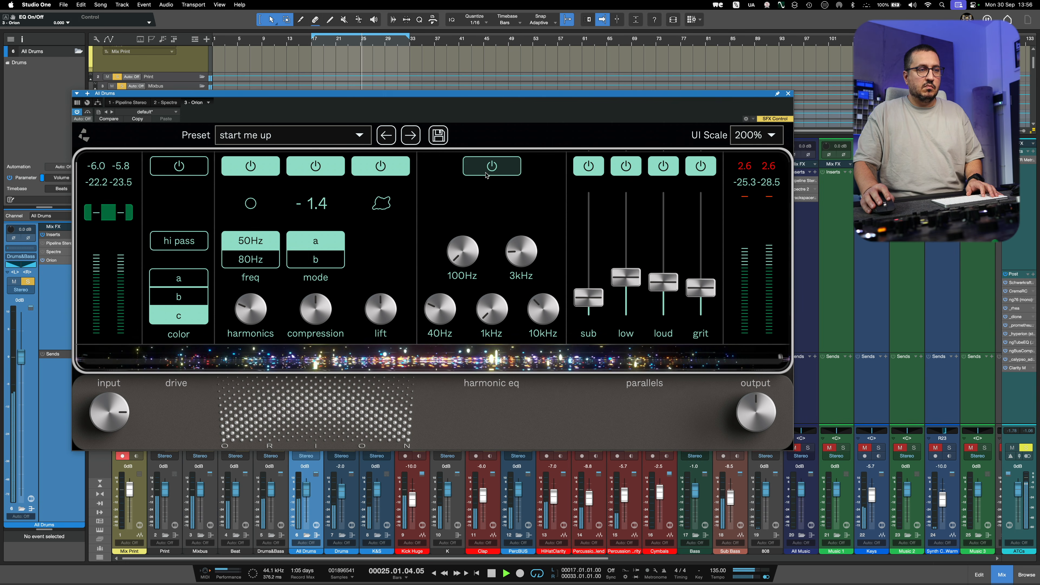
{"action": "left_click", "coordinate": [701, 168]}
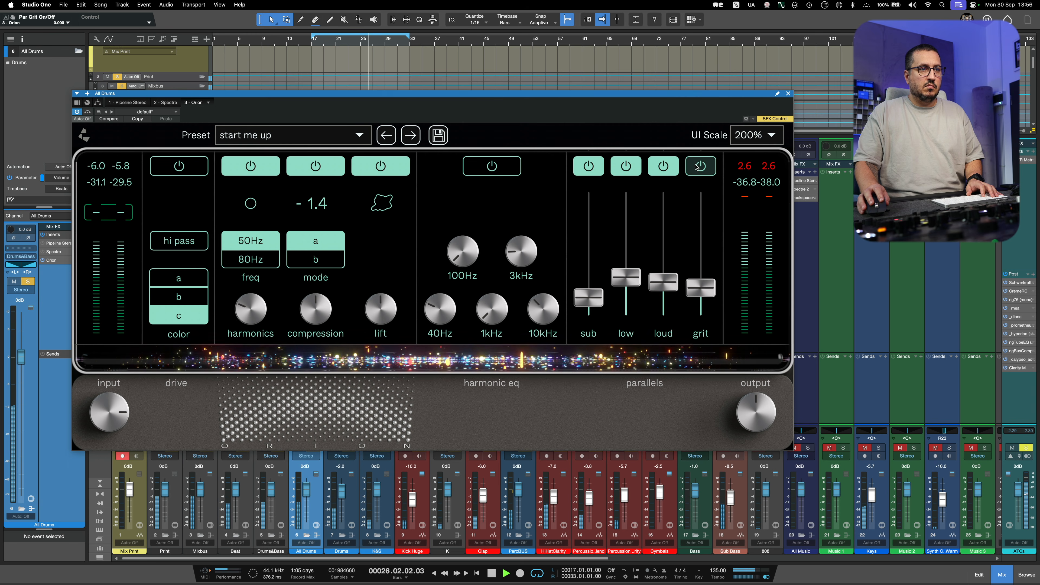
{"action": "left_click", "coordinate": [663, 168]}
{"action": "left_click", "coordinate": [626, 168]}
{"action": "left_click", "coordinate": [588, 168]}
{"action": "left_click", "coordinate": [380, 166]}
{"action": "left_click", "coordinate": [315, 166]}
{"action": "left_click", "coordinate": [250, 166]}
Turn the harmonic EQ back on and raise its 10kHz boost to about 2.9 dB
{"action": "mouse_move", "coordinate": [363, 303]}
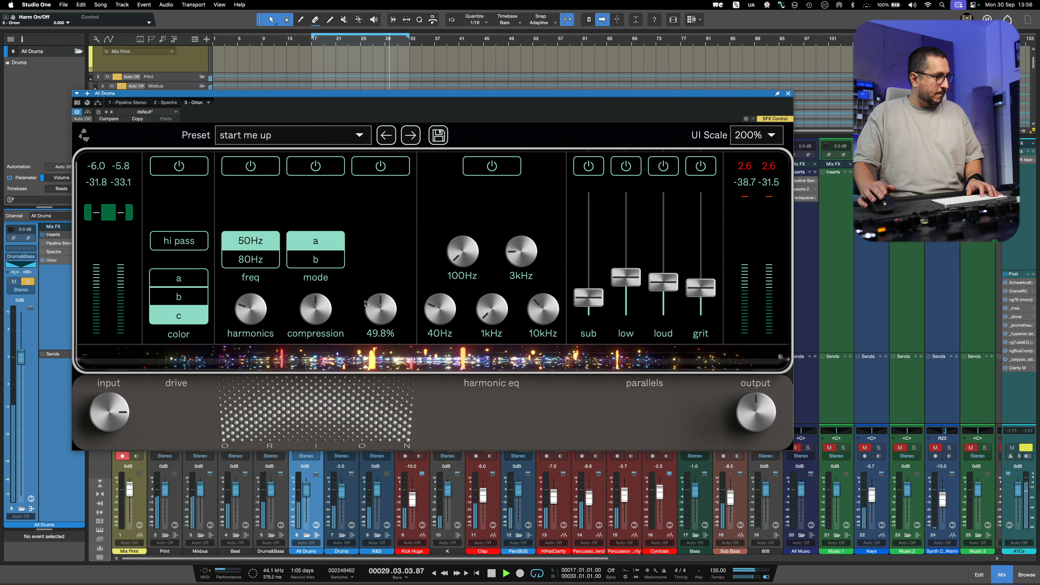
{"action": "left_click", "coordinate": [492, 166]}
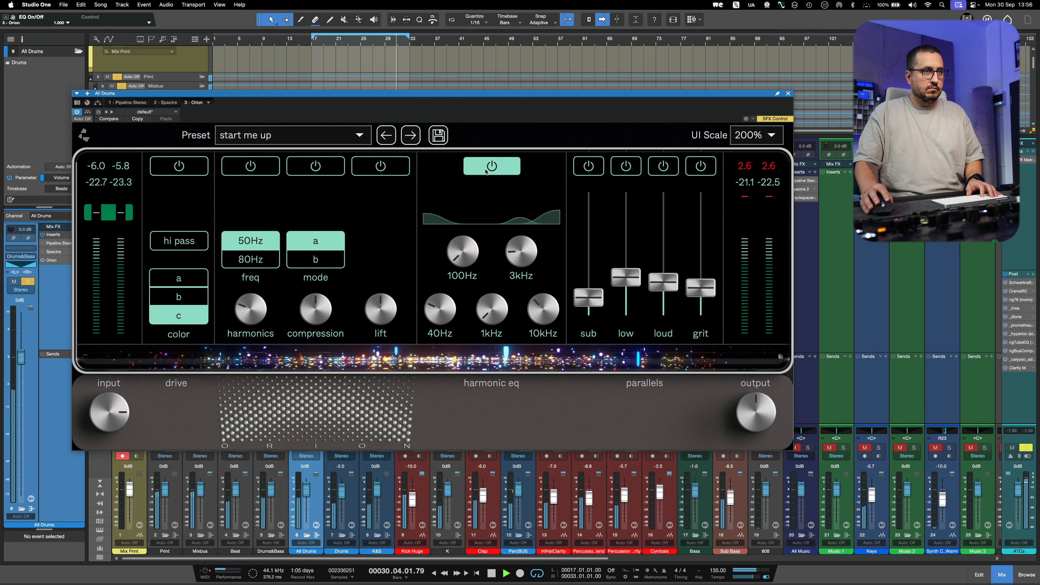
{"action": "left_click_drag", "start_coordinate": [543, 317], "coordinate": [541, 315]}
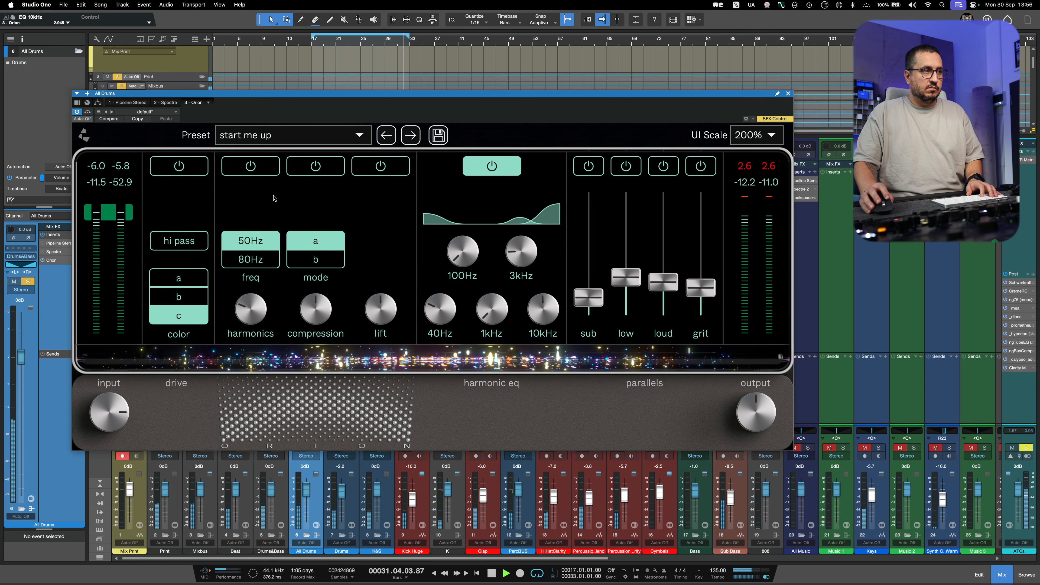
Turn on the drive with color a and hi pass, and compare the sound with the drive off and on
{"action": "left_click", "coordinate": [190, 168]}
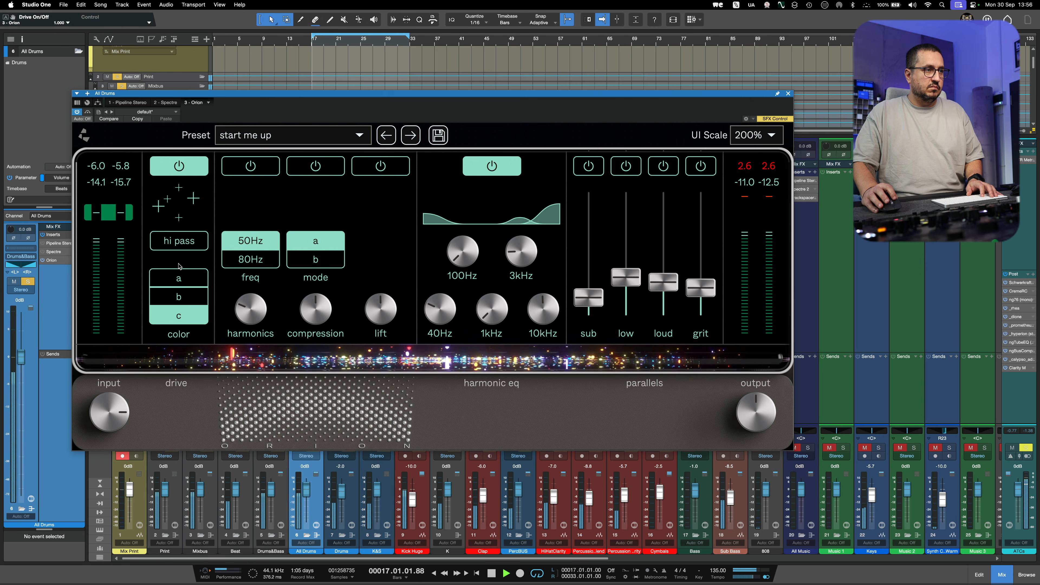
{"action": "left_click", "coordinate": [178, 277]}
{"action": "left_click", "coordinate": [179, 242]}
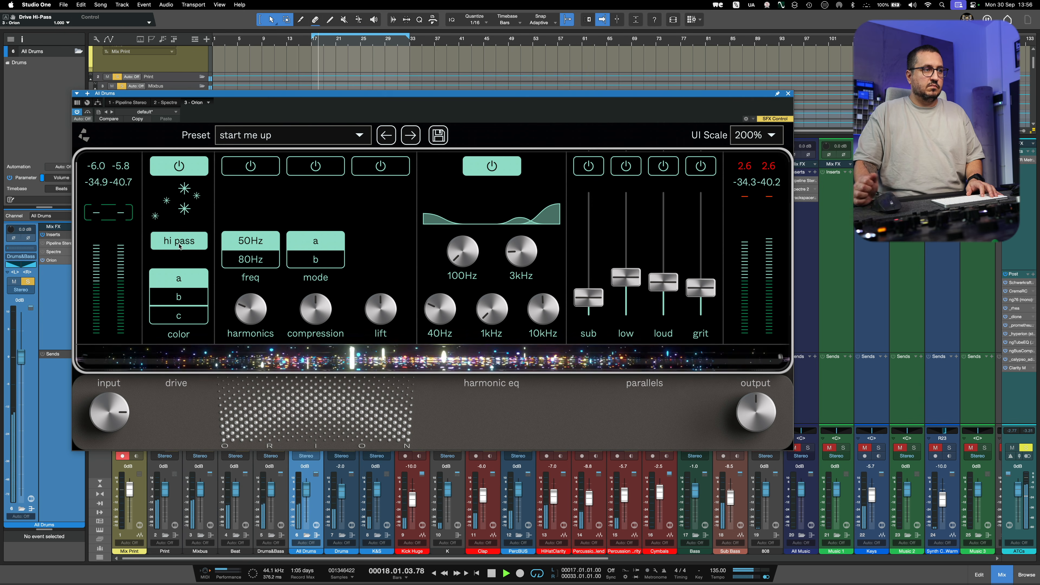
{"action": "mouse_move", "coordinate": [278, 304]}
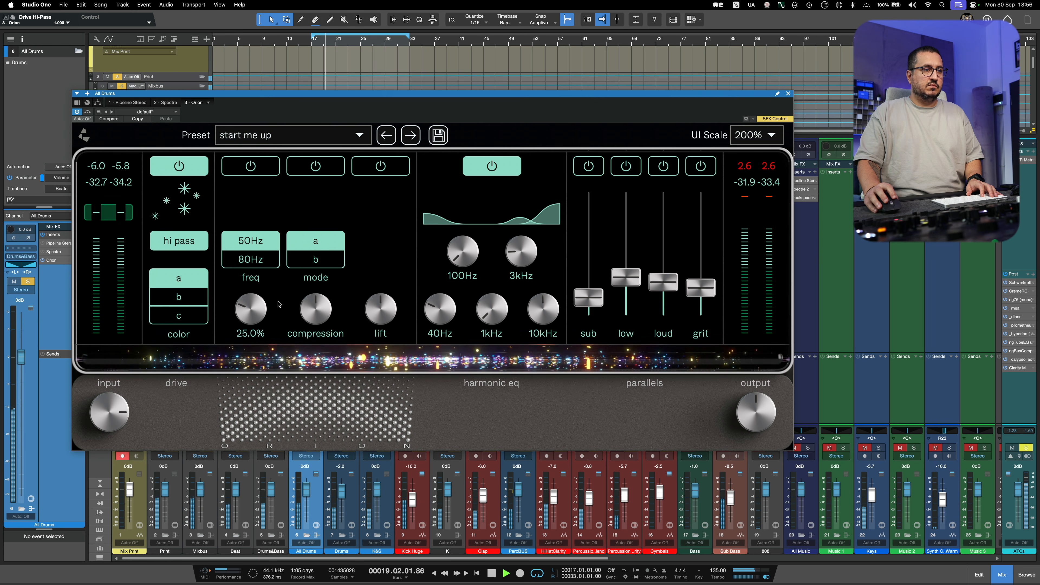
{"action": "left_click", "coordinate": [179, 166]}
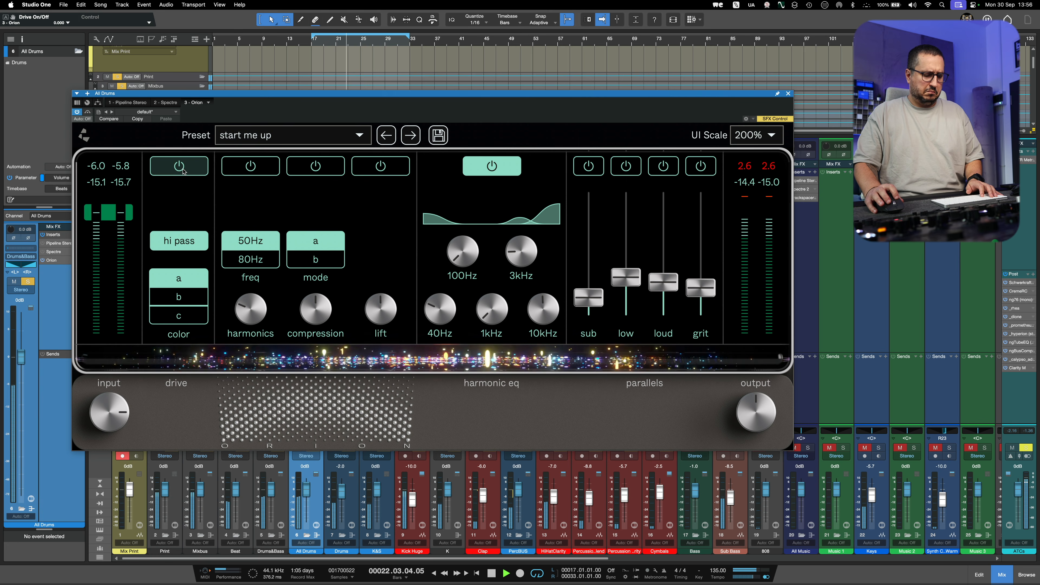
{"action": "left_click", "coordinate": [179, 167]}
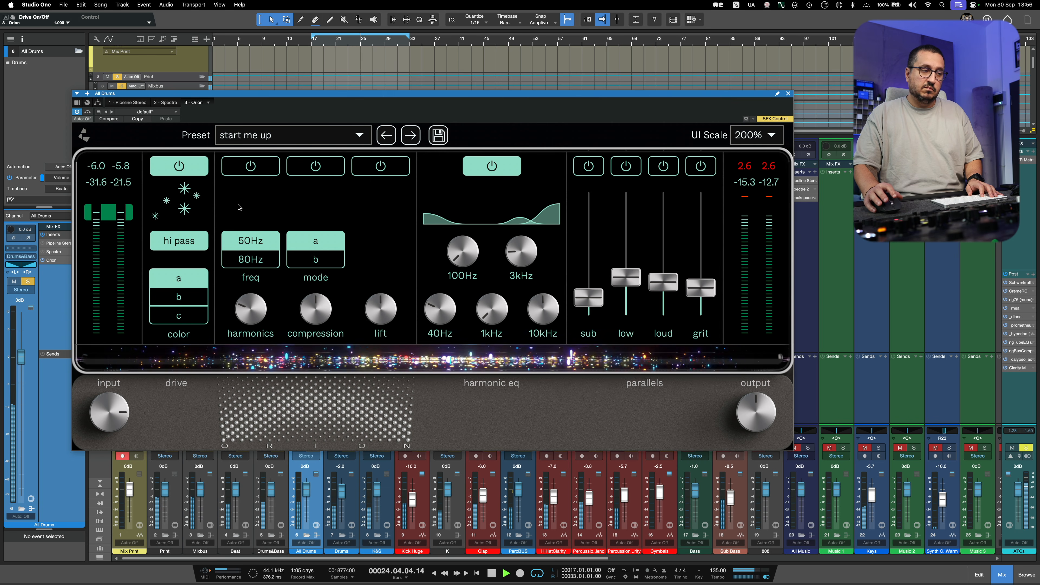
Turn on harmonics, audition a higher amount, and set it to 4.2% with the frequency at 80Hz
{"action": "left_click", "coordinate": [245, 171]}
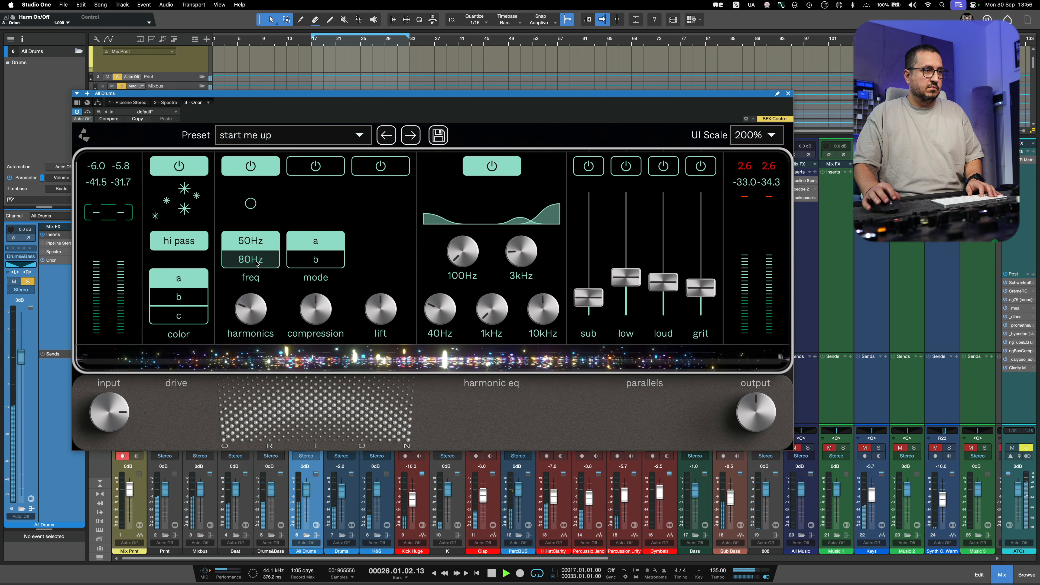
{"action": "left_click_drag", "start_coordinate": [255, 310], "coordinate": [266, 249]}
{"action": "scroll", "coordinate": [252, 317], "scroll_direction": "down", "scroll_amount": 2}
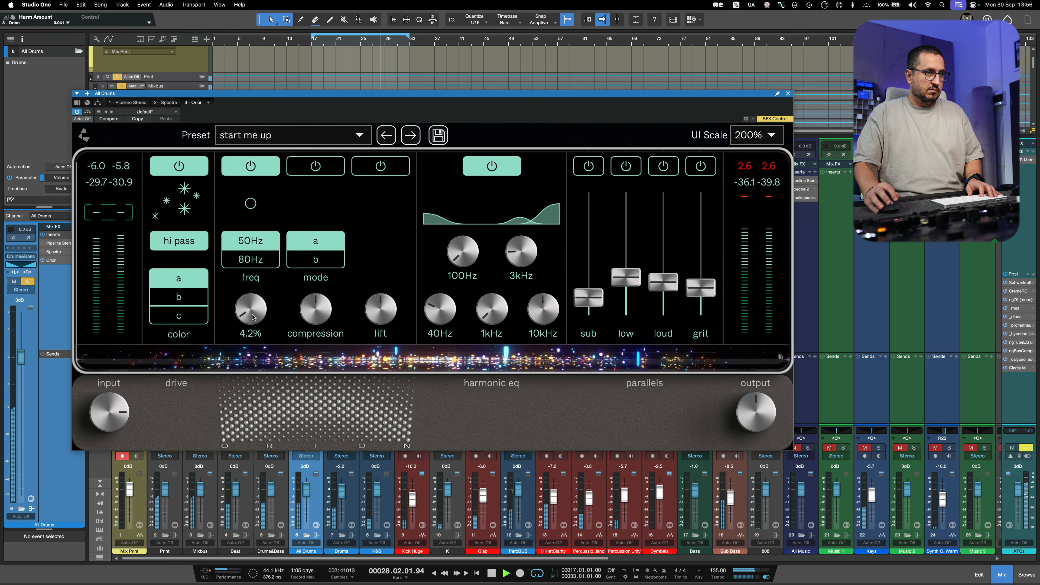
{"action": "left_click", "coordinate": [251, 259]}
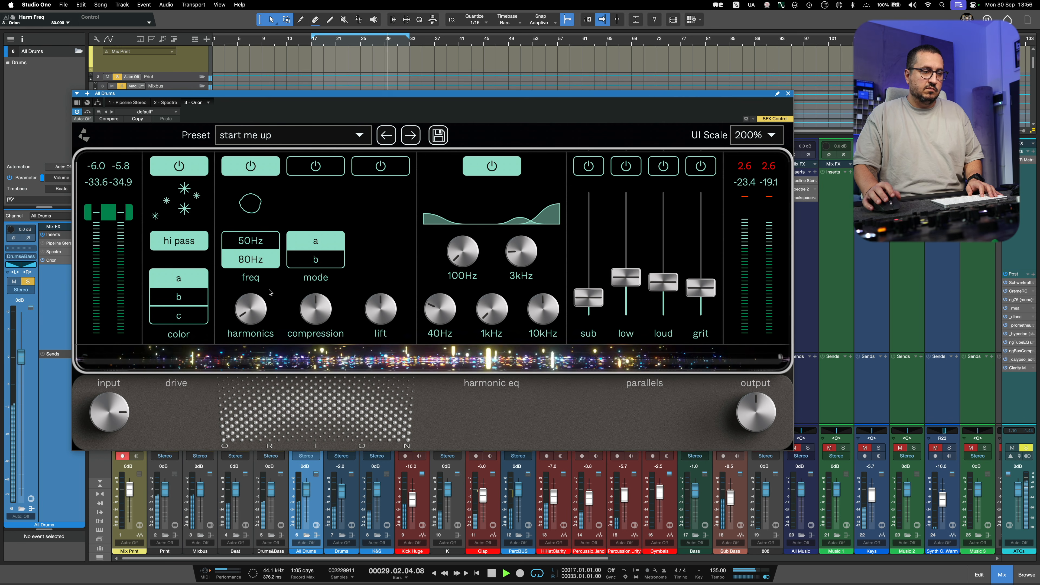
With harmonics off, turn on compression, audition it at 100%, switch to mode b, and lower the amount
{"action": "left_click", "coordinate": [315, 166]}
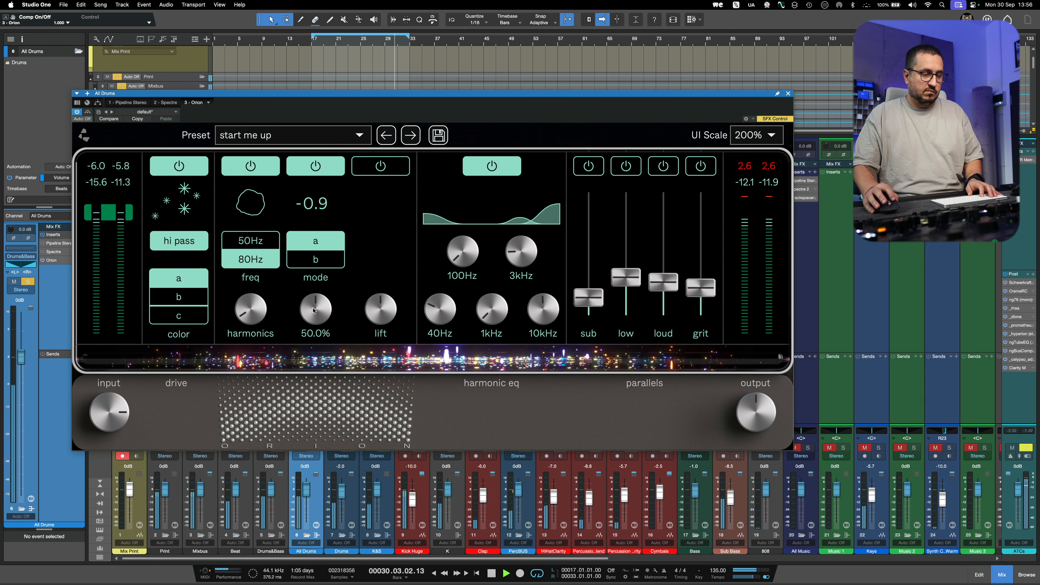
{"action": "left_click", "coordinate": [250, 166]}
{"action": "left_click_drag", "start_coordinate": [326, 314], "coordinate": [326, 298]}
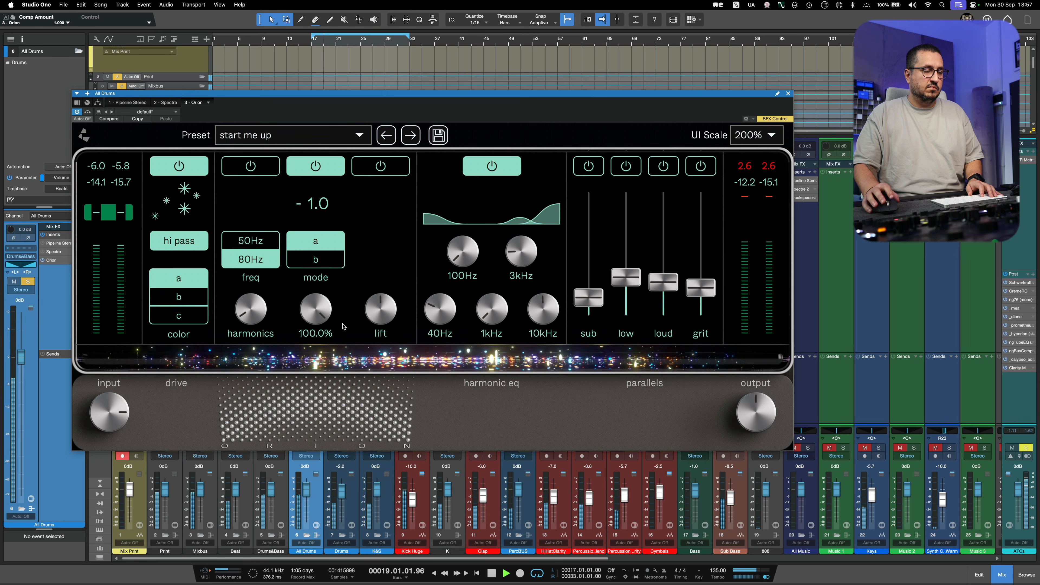
{"action": "left_click", "coordinate": [315, 259]}
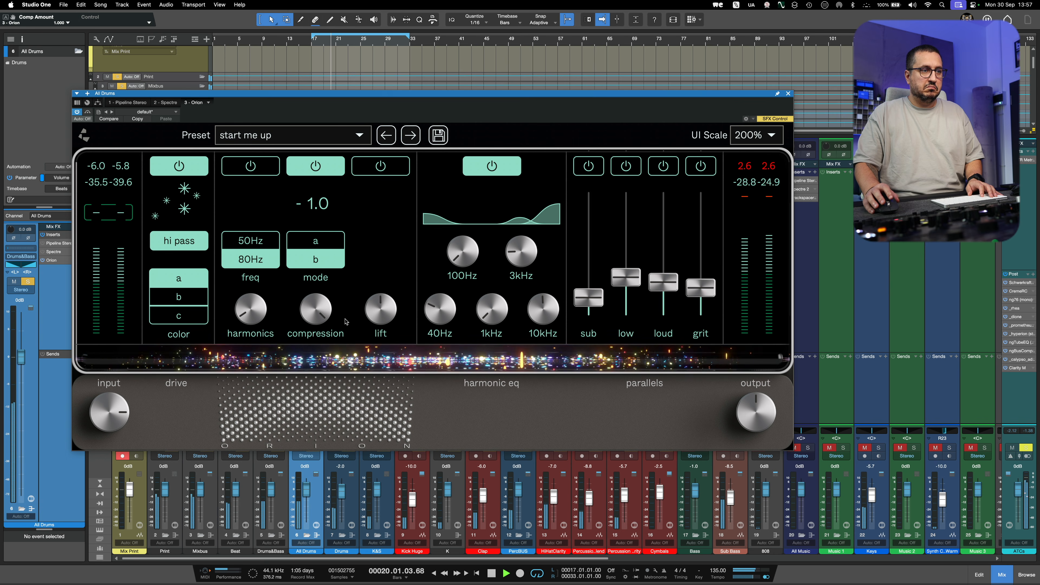
{"action": "scroll", "coordinate": [315, 312], "scroll_direction": "down", "scroll_amount": 10}
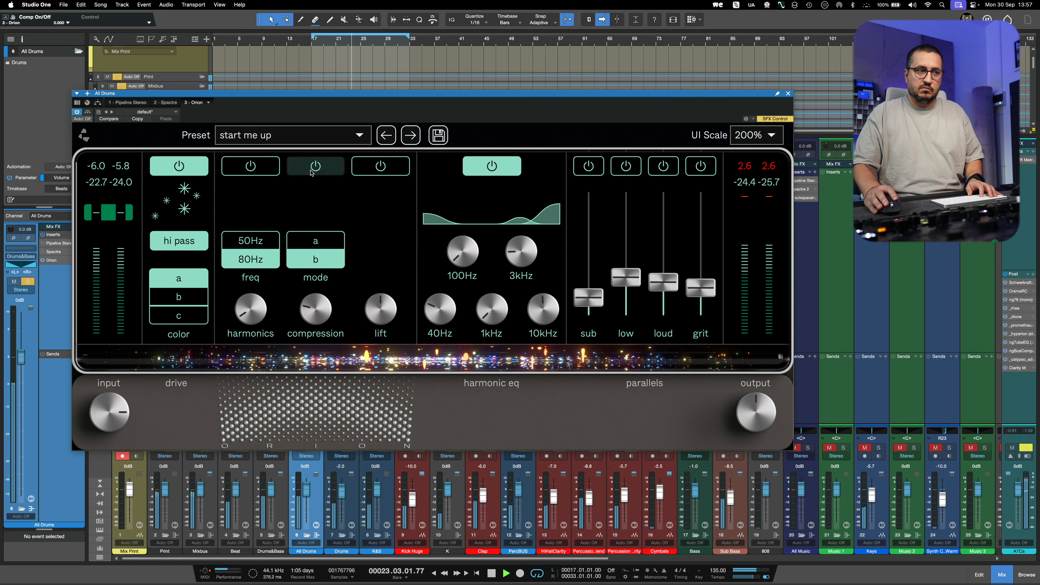
Turn on lift at its maximum amount, and re-enable the sub parallel at a slightly higher level
{"action": "left_click", "coordinate": [370, 168]}
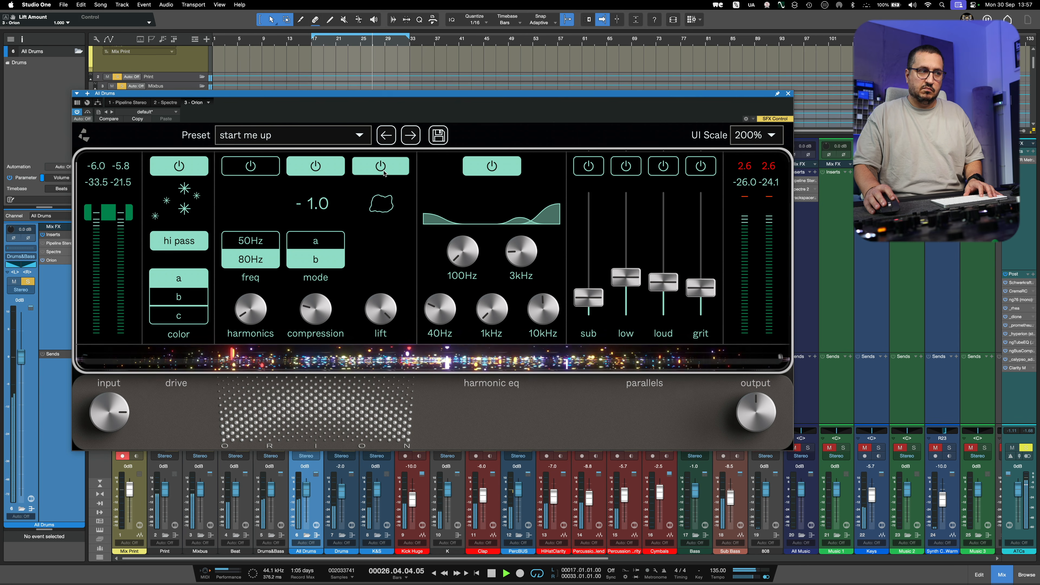
{"action": "left_click", "coordinate": [588, 166]}
{"action": "left_click_drag", "start_coordinate": [589, 298], "coordinate": [582, 279]}
Turn off drive, compression and lift, and compare the sound with the harmonic EQ off and on
{"action": "left_click", "coordinate": [202, 171]}
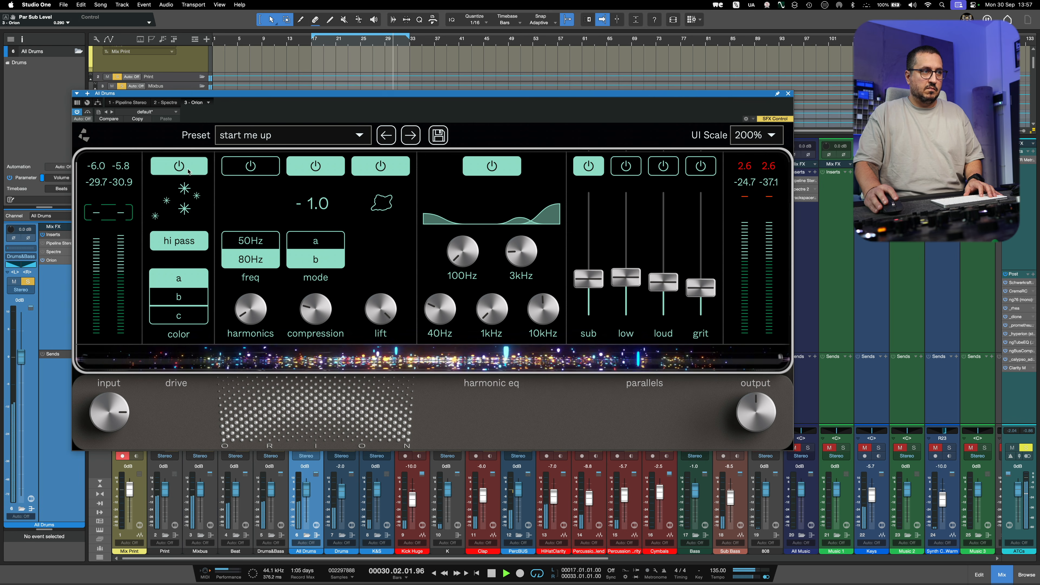
{"action": "left_click", "coordinate": [315, 166]}
{"action": "left_click", "coordinate": [380, 166]}
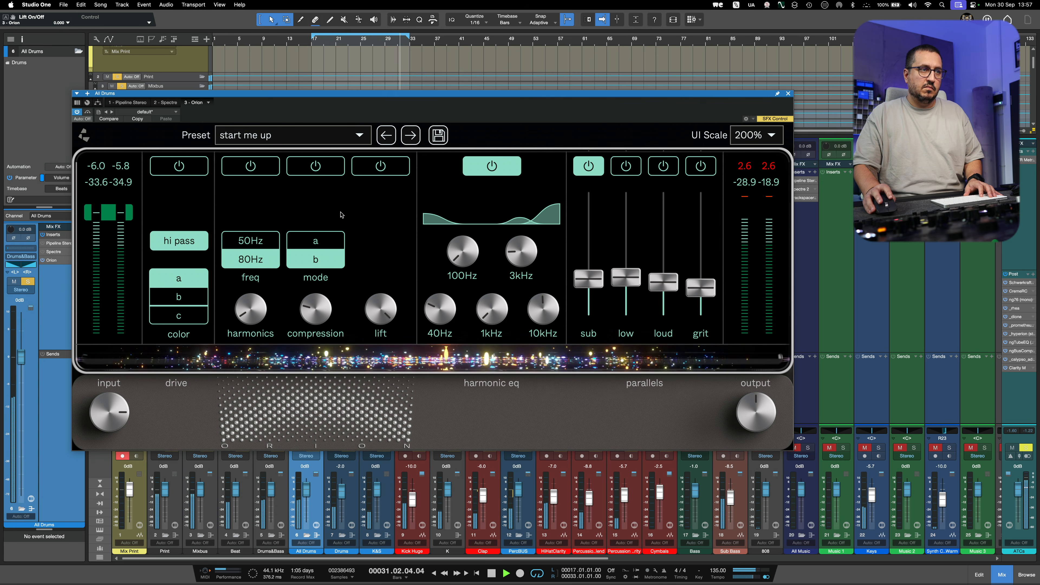
{"action": "left_click", "coordinate": [480, 171]}
{"action": "left_click", "coordinate": [480, 171]}
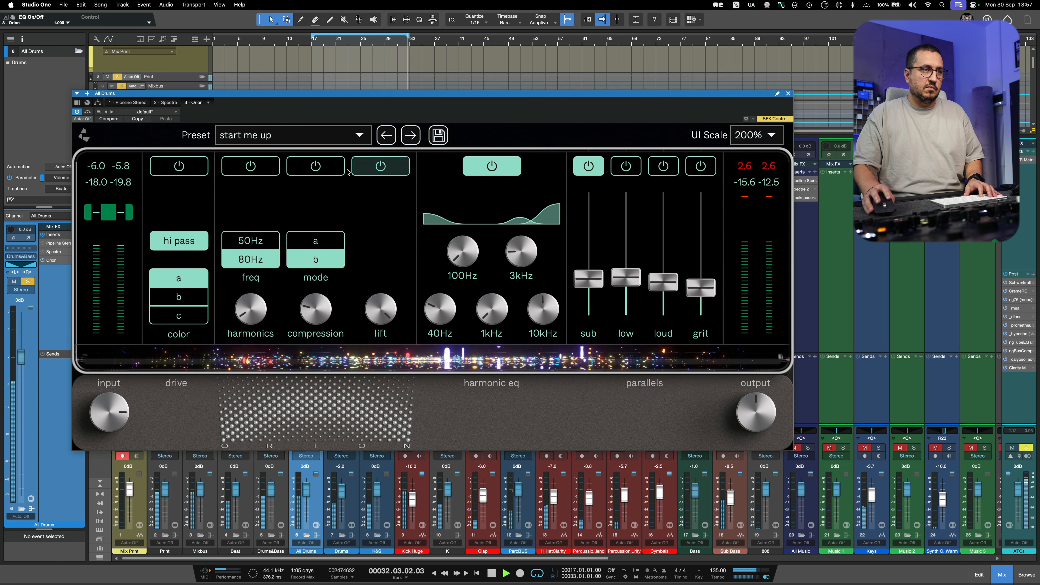
Turn on the drive, the low, loud and grit parallels, lift, compression and harmonics
{"action": "left_click", "coordinate": [155, 170]}
{"action": "left_click", "coordinate": [620, 170]}
{"action": "left_click", "coordinate": [657, 171]}
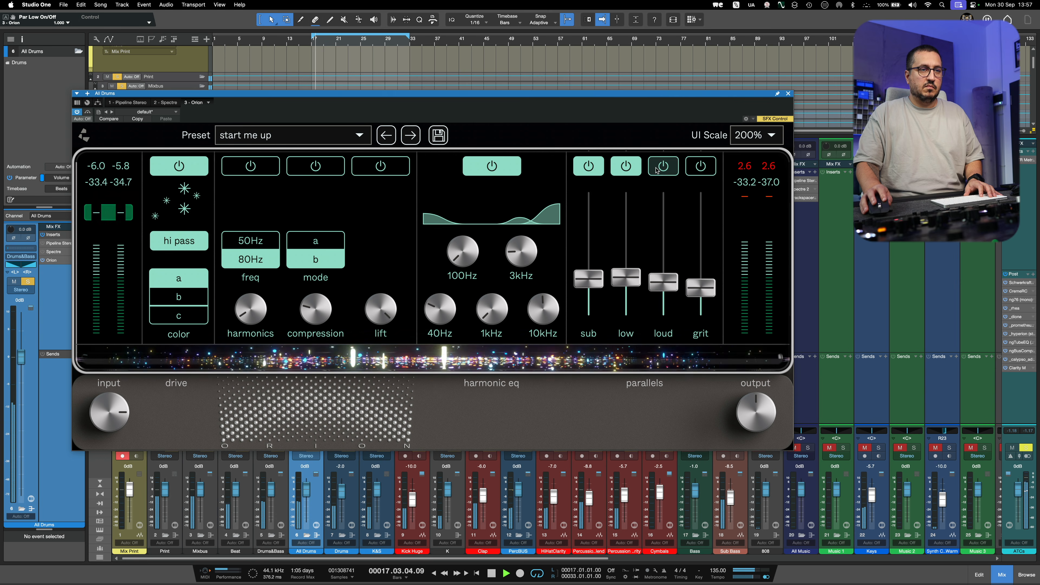
{"action": "left_click", "coordinate": [691, 173]}
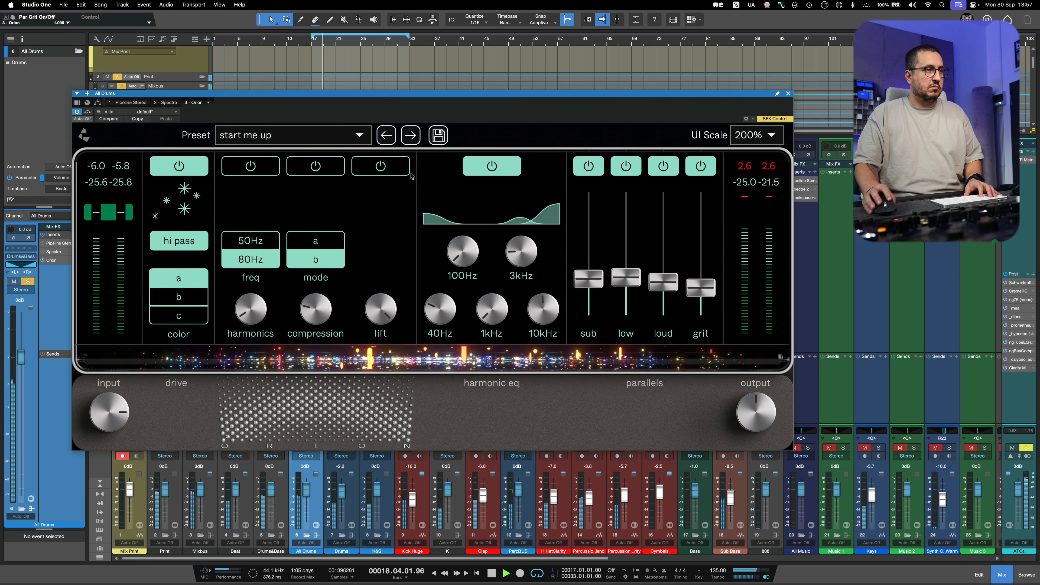
{"action": "left_click", "coordinate": [380, 166]}
{"action": "left_click", "coordinate": [316, 166]}
{"action": "left_click", "coordinate": [251, 166]}
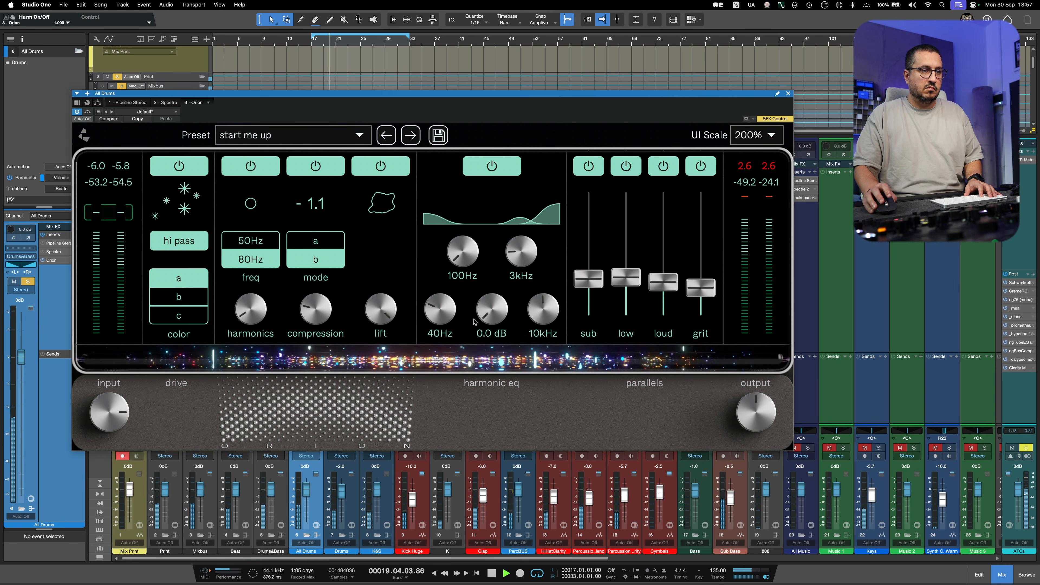
Compare the drums with the whole Orion plugin bypassed and active using the new settings
{"action": "left_click", "coordinate": [88, 112]}
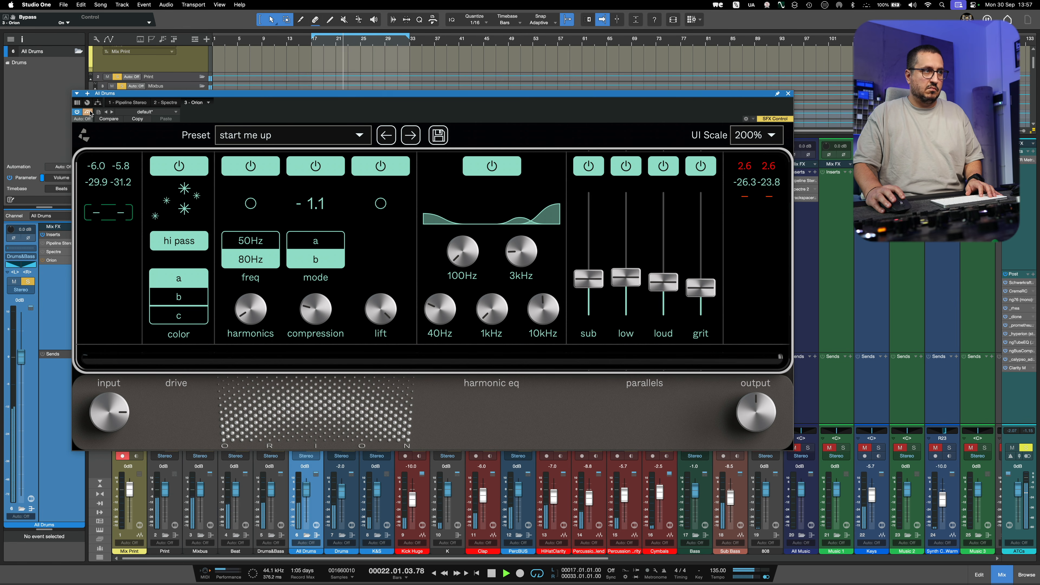
{"action": "left_click", "coordinate": [88, 112]}
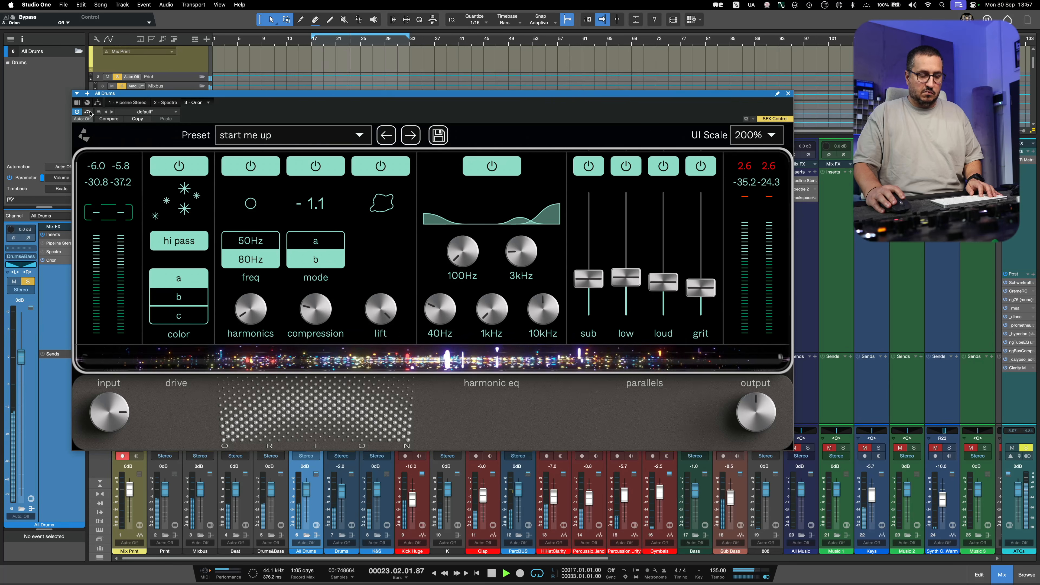